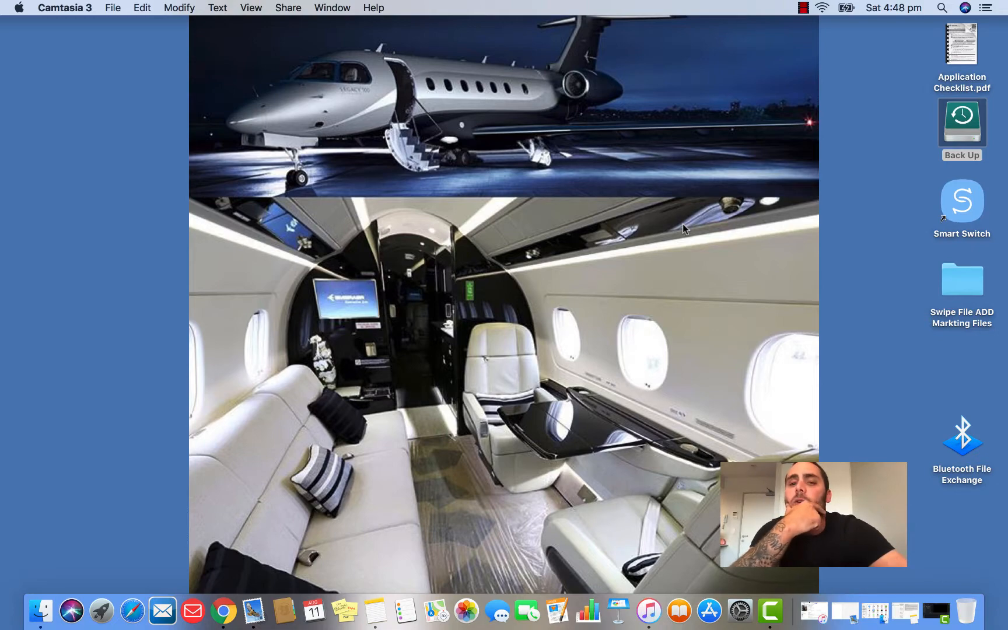
# Switch to Chrome and open thaistylebbqs.com in a new browser tab.
pyautogui.click(223, 611)
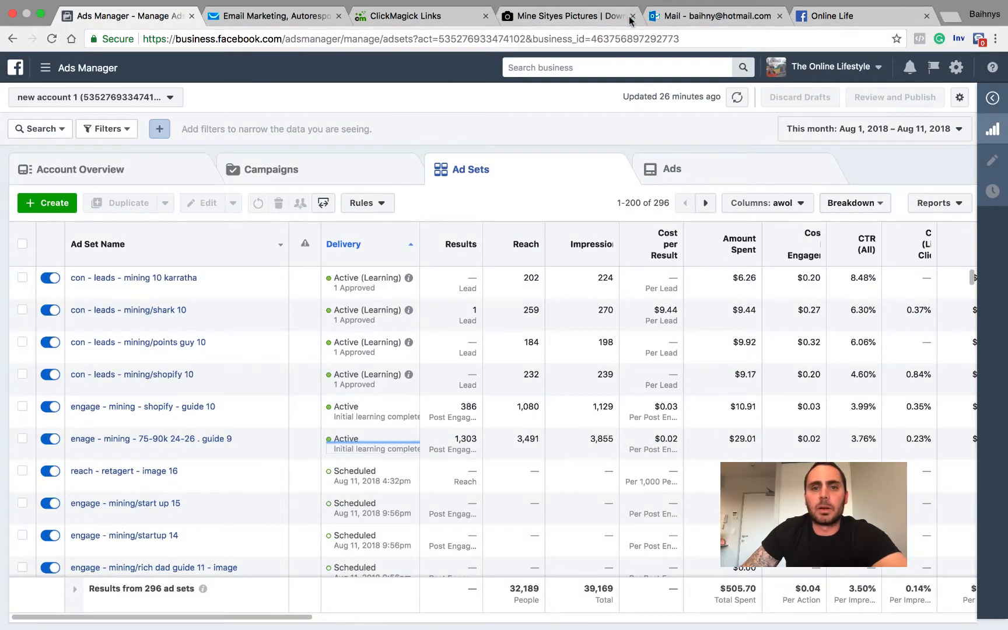
pyautogui.click(951, 17)
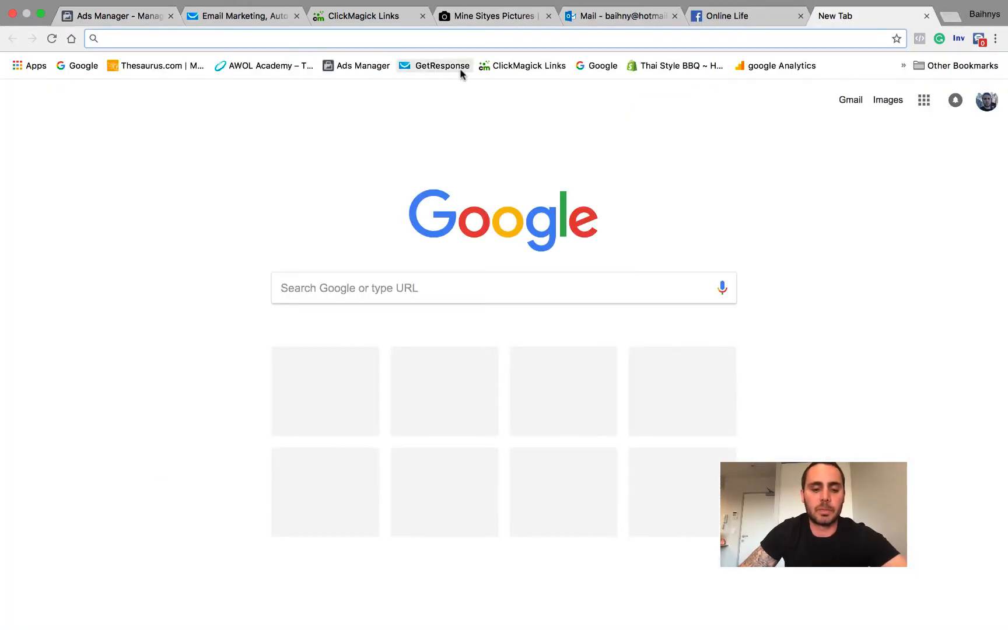
pyautogui.write('thaistylebbqs.com')
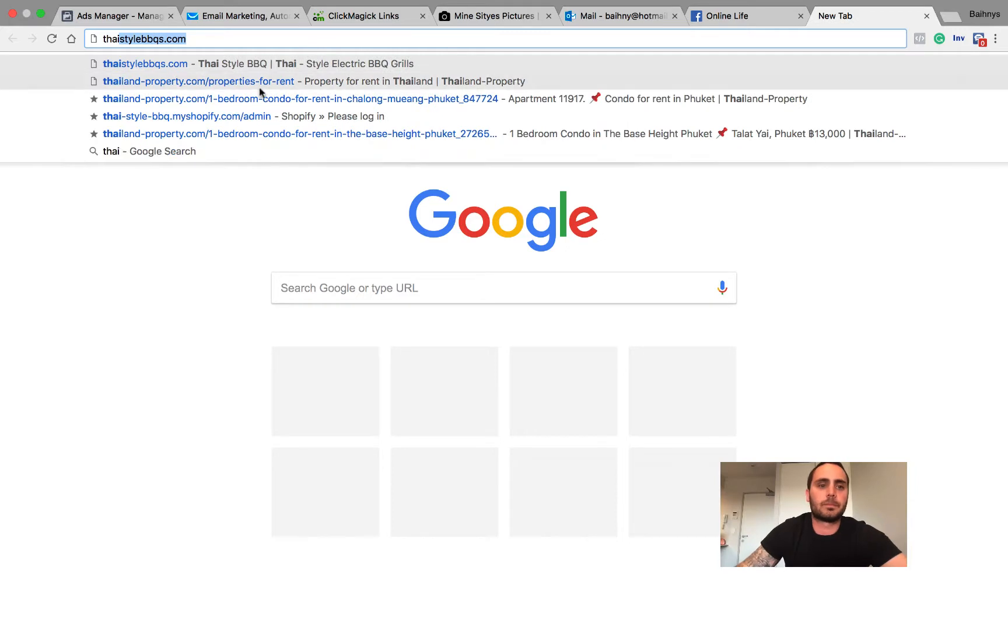
pyautogui.click(188, 66)
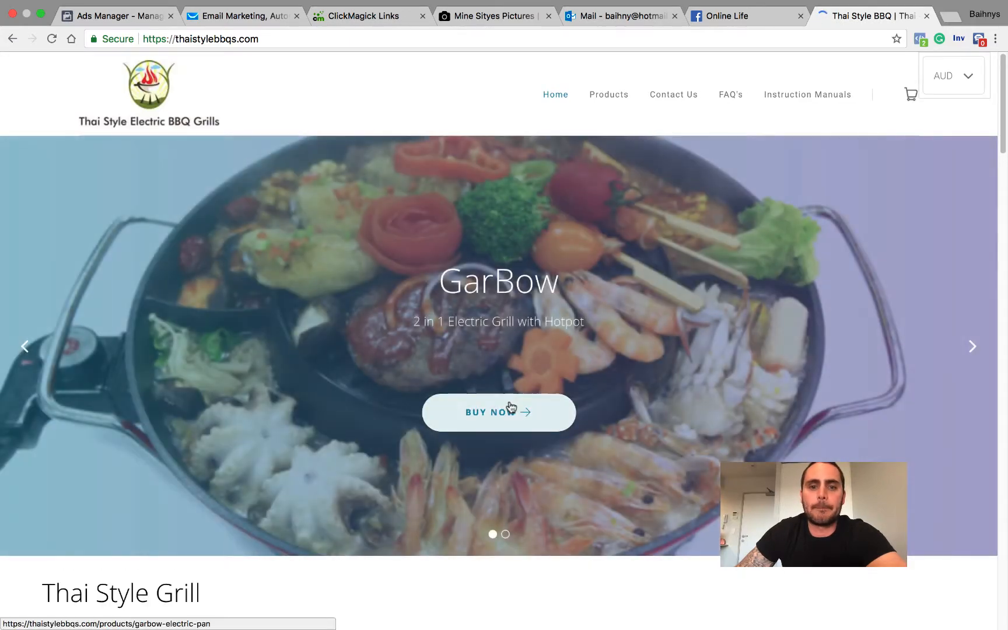
# Open the GarBow electric grill's product page and inspect its pixel events with Facebook Pixel Helper.
pyautogui.click(512, 412)
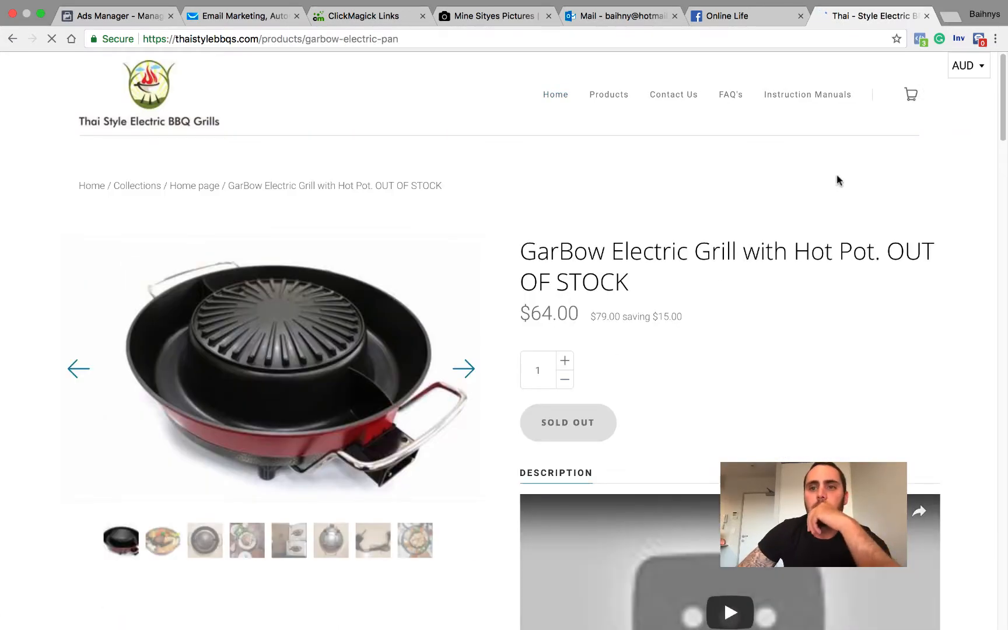
pyautogui.click(921, 39)
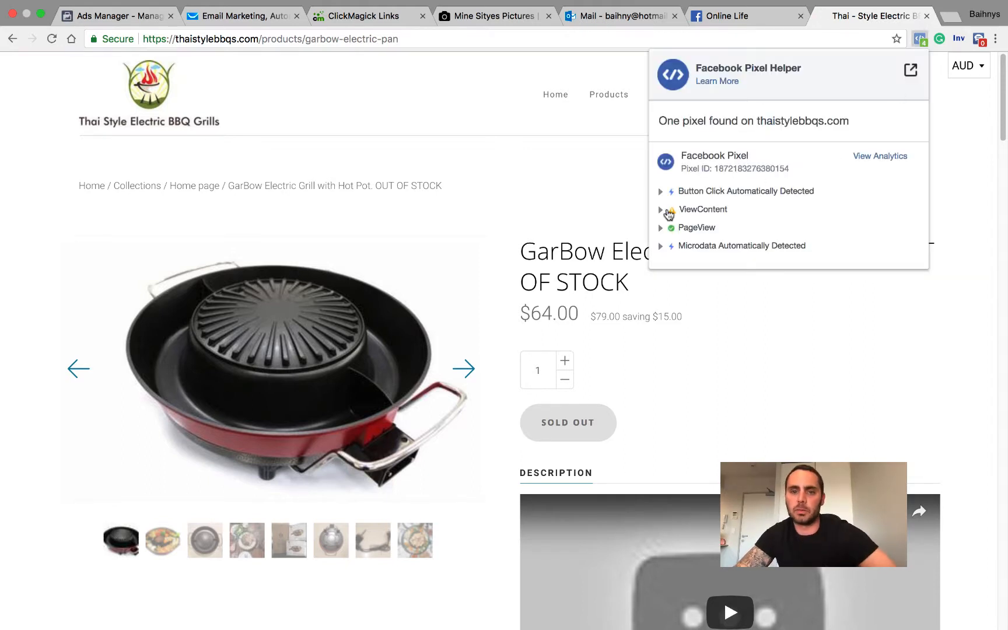
pyautogui.click(462, 77)
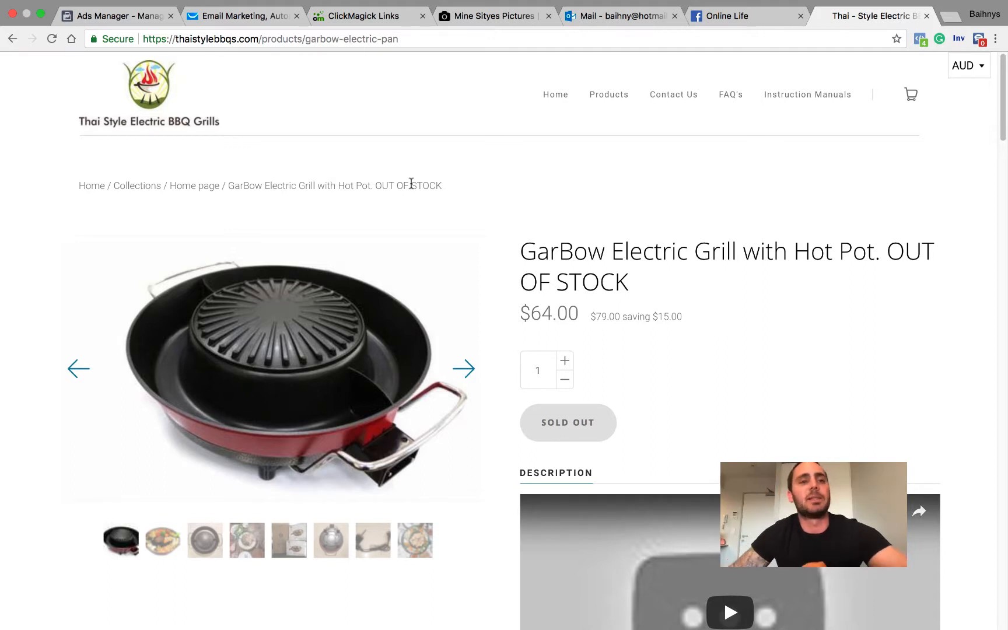
# Return to Ads Manager and open the Audiences section of the Asset Library.
pyautogui.click(122, 17)
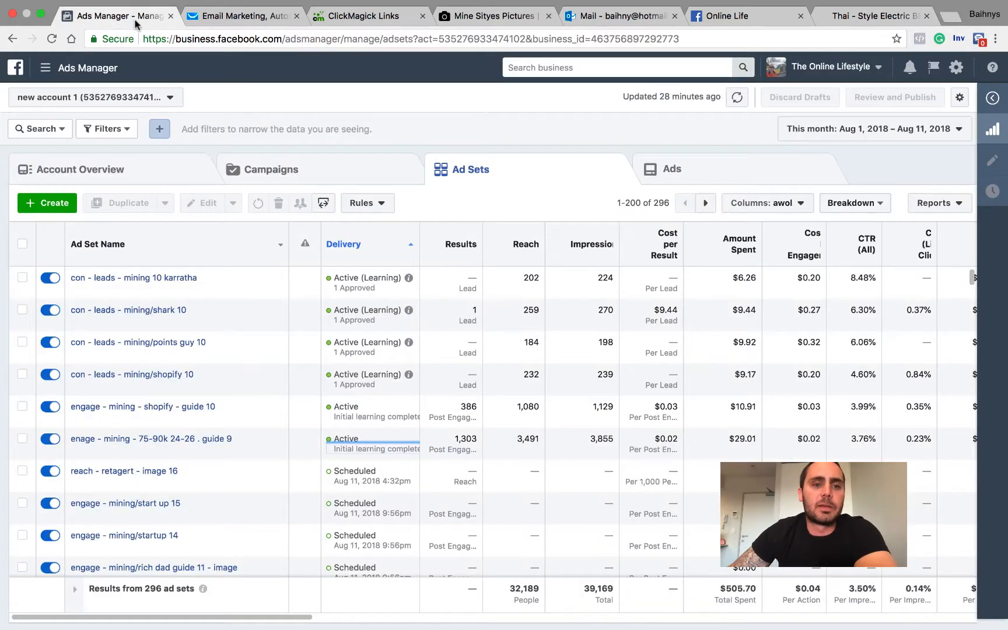
pyautogui.click(45, 67)
pyautogui.click(126, 383)
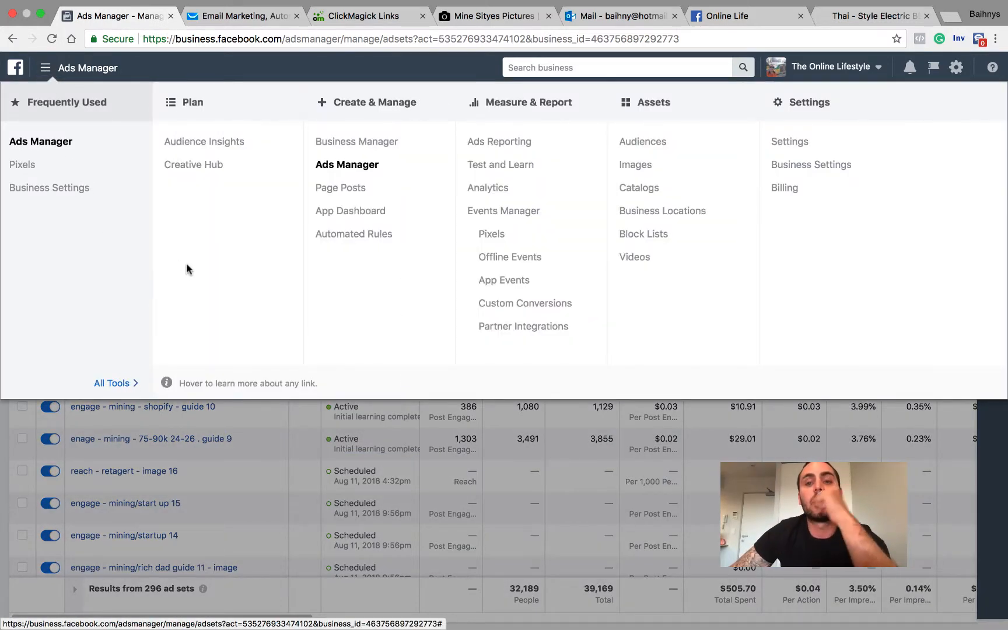
pyautogui.click(645, 141)
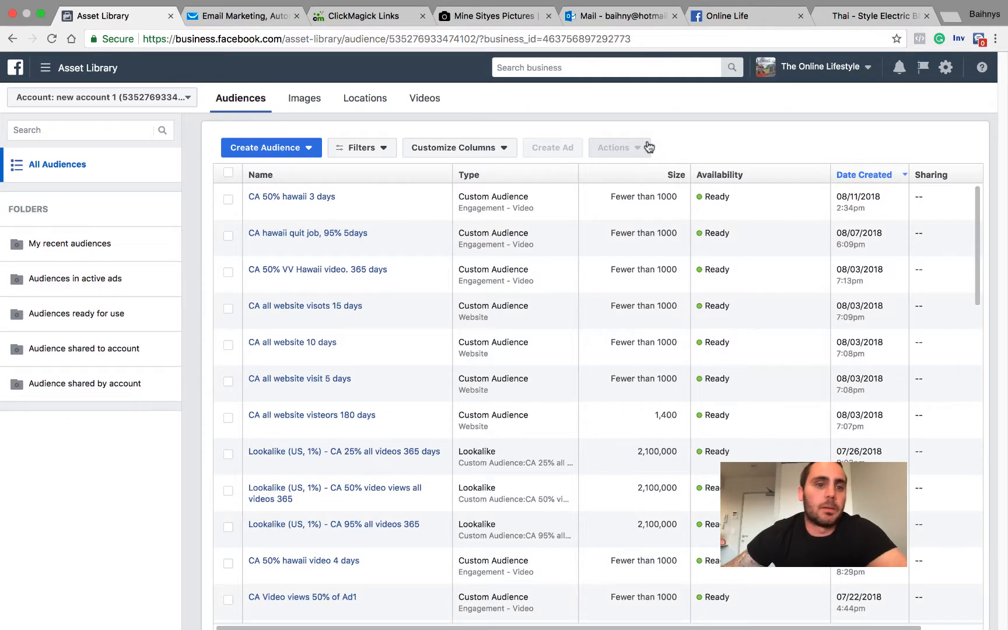
pyautogui.click(309, 151)
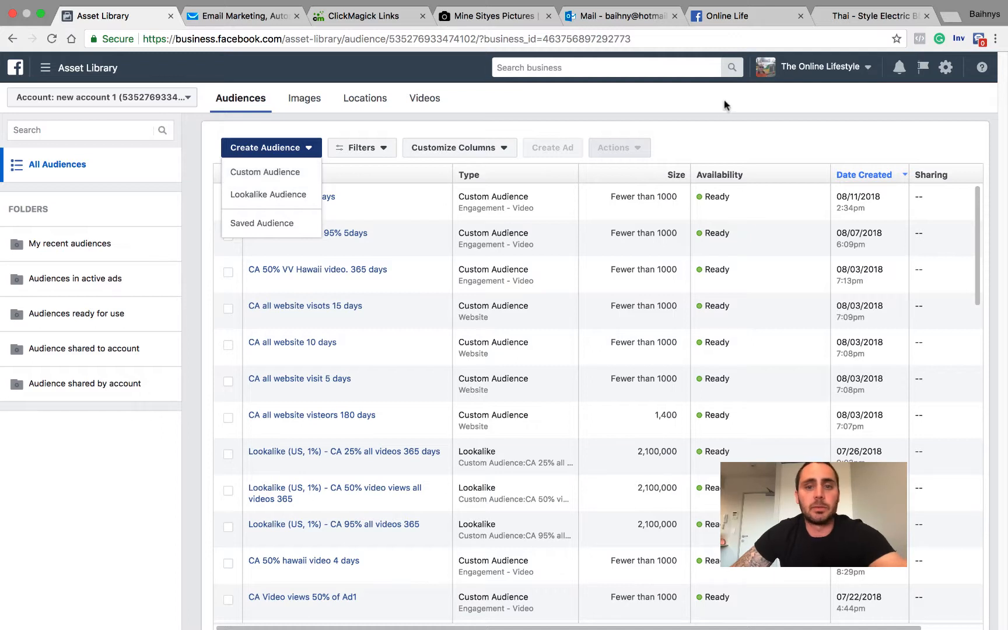
pyautogui.click(751, 115)
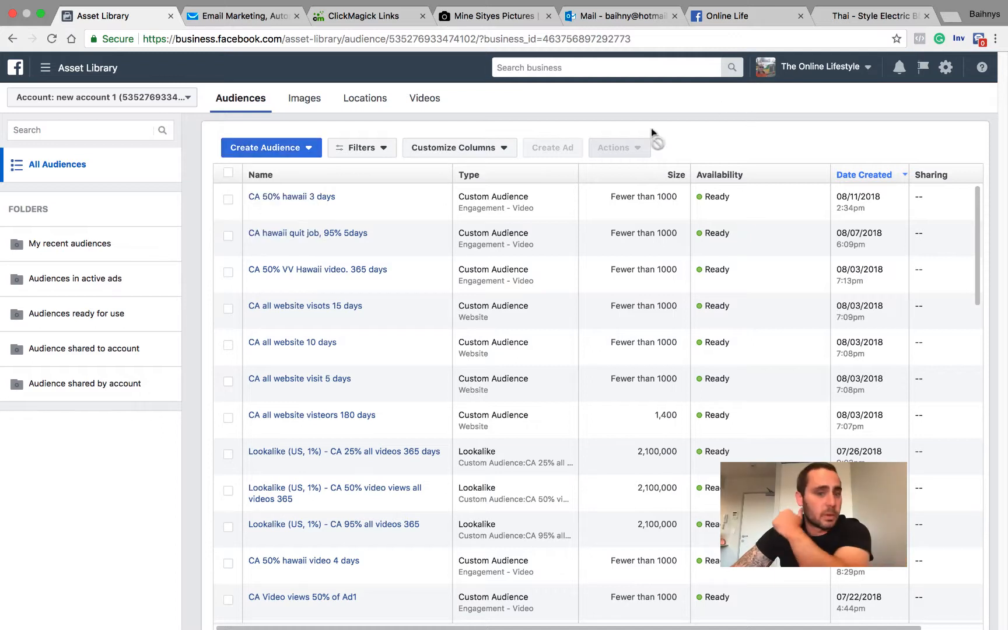
pyautogui.click(306, 150)
pyautogui.click(290, 174)
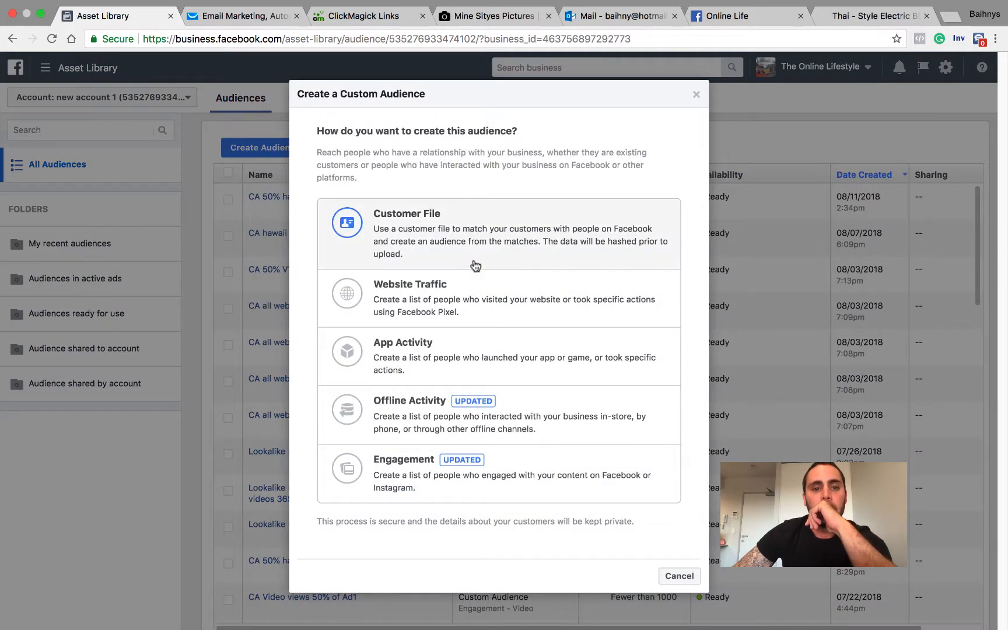
pyautogui.click(464, 284)
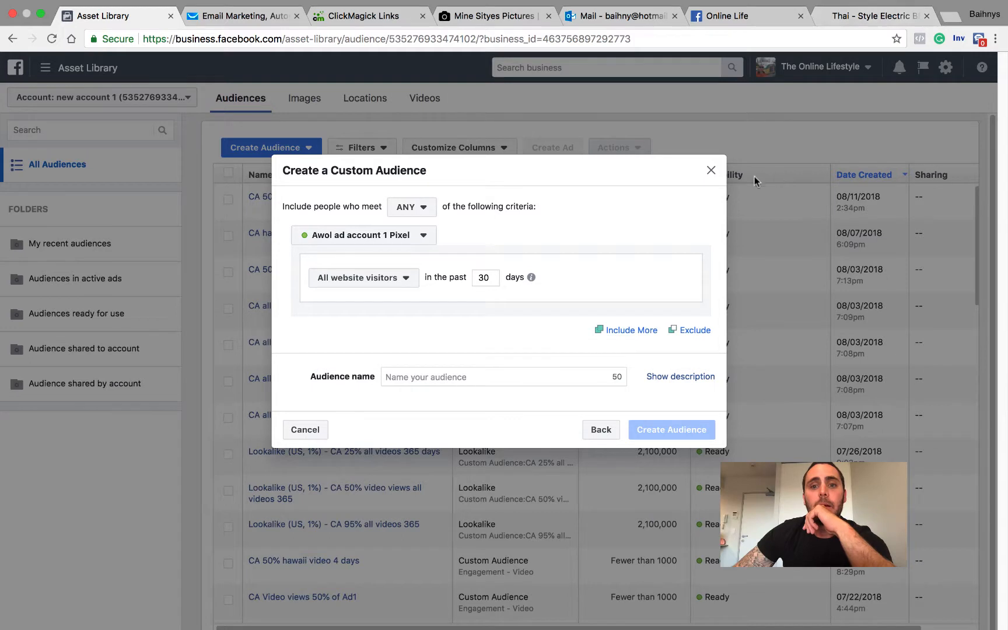
pyautogui.click(875, 24)
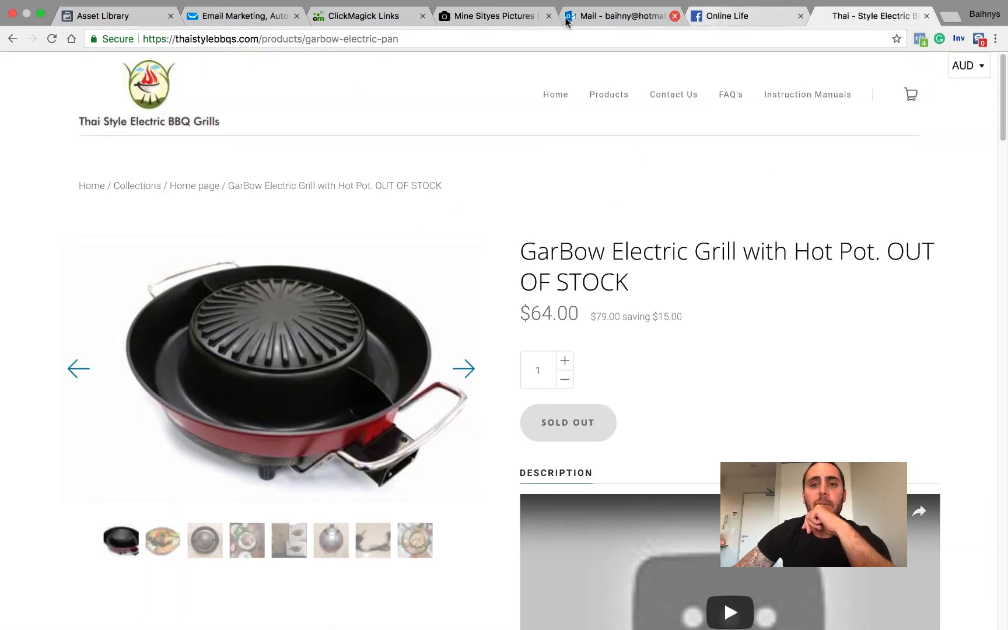
pyautogui.click(108, 20)
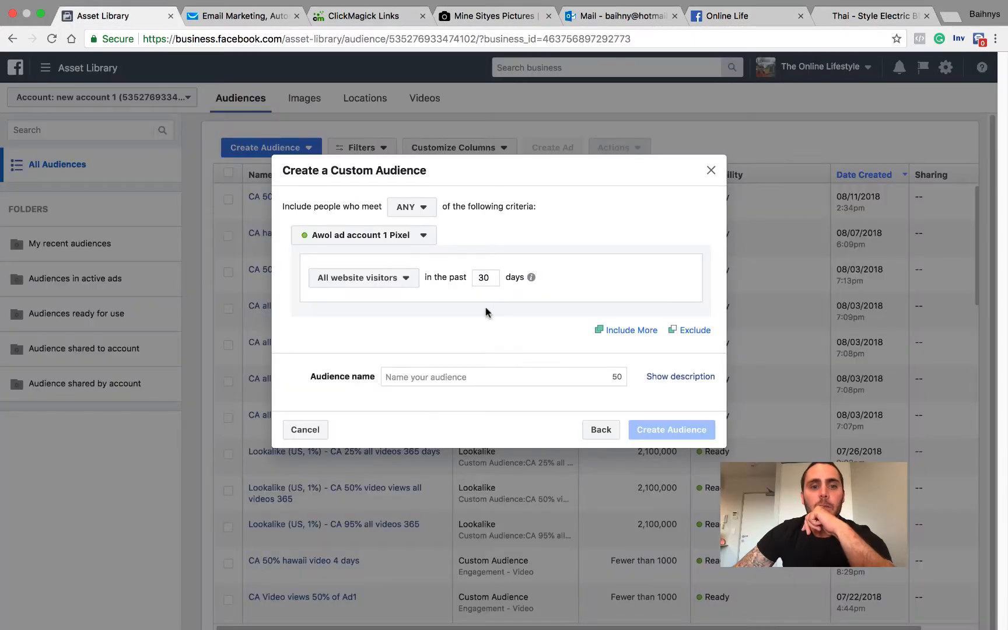
pyautogui.click(708, 170)
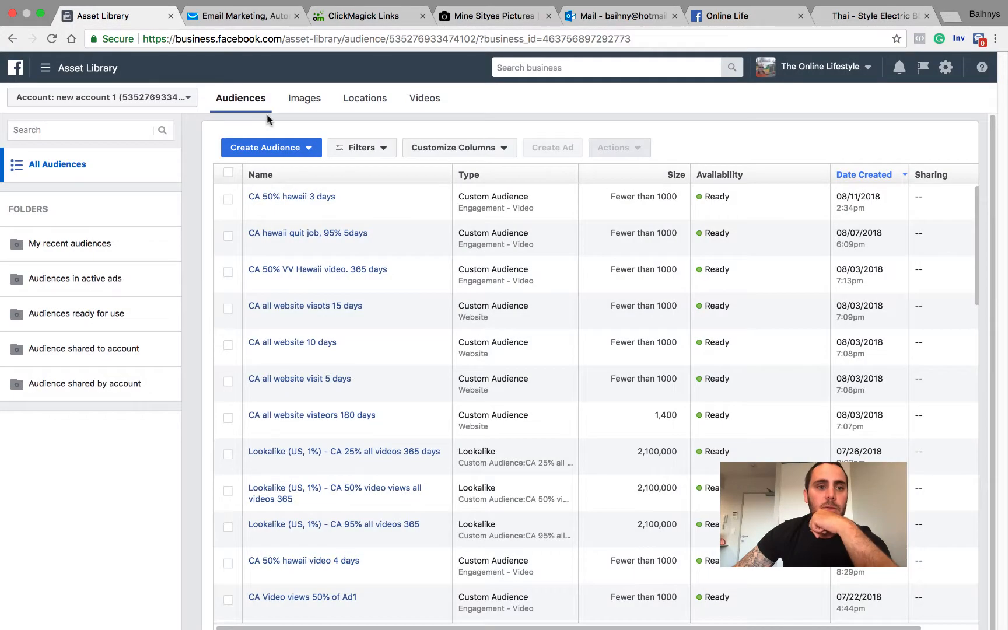
# Switch the Asset Library to the awol ad account.
pyautogui.click(181, 97)
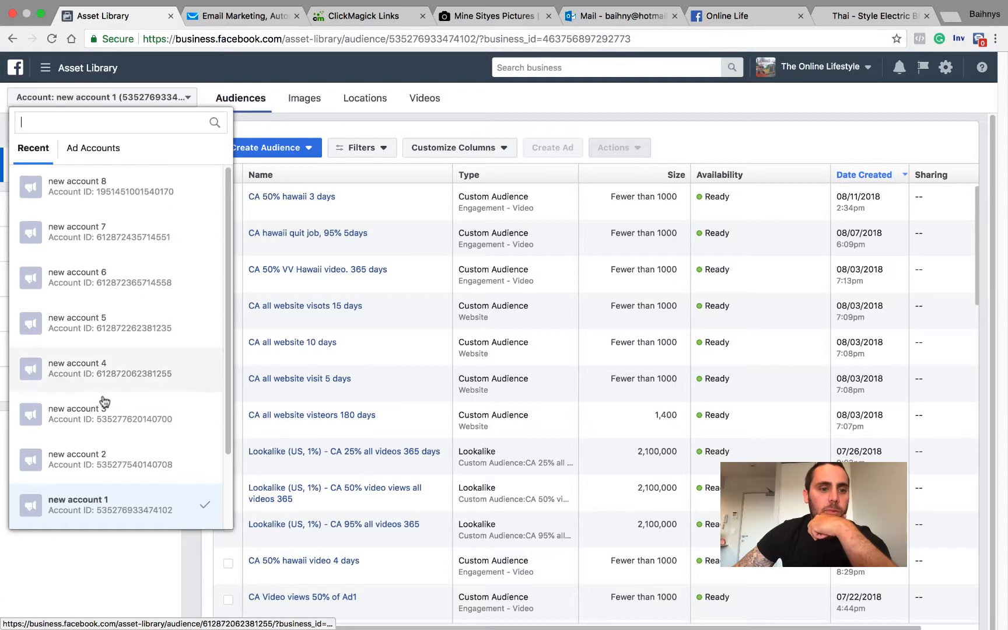
pyautogui.scroll(-3, 104, 401)
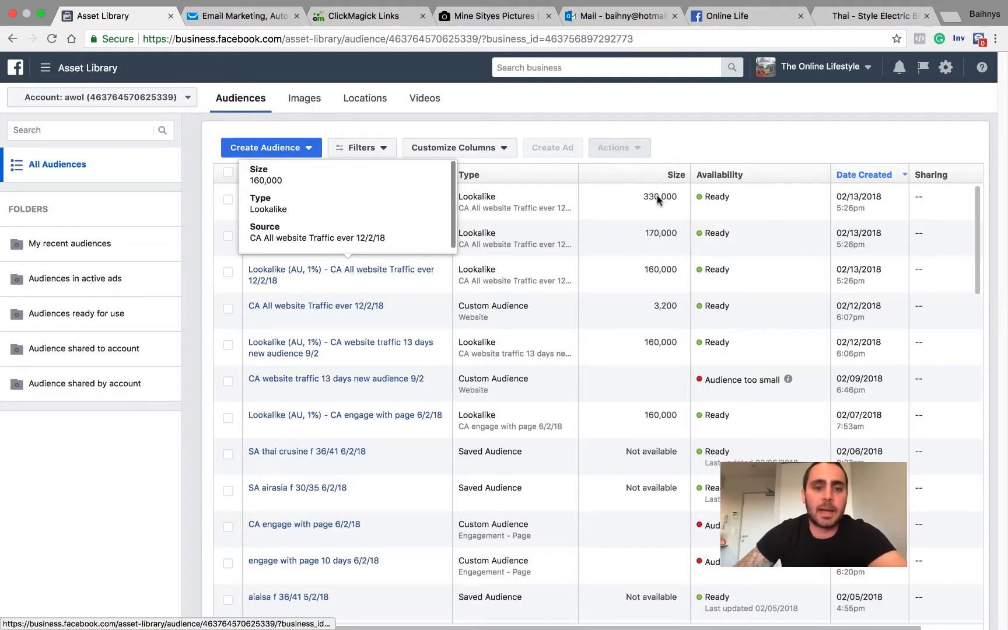
# Check again which Facebook pixel is installed on the GarBow grill's product page.
pyautogui.click(881, 17)
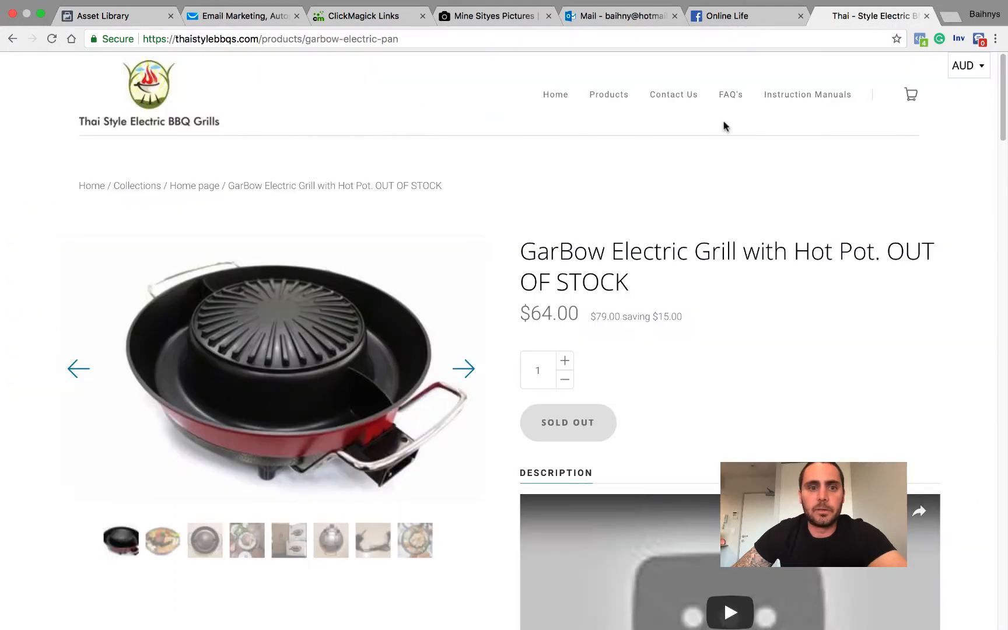
pyautogui.click(922, 39)
pyautogui.click(530, 79)
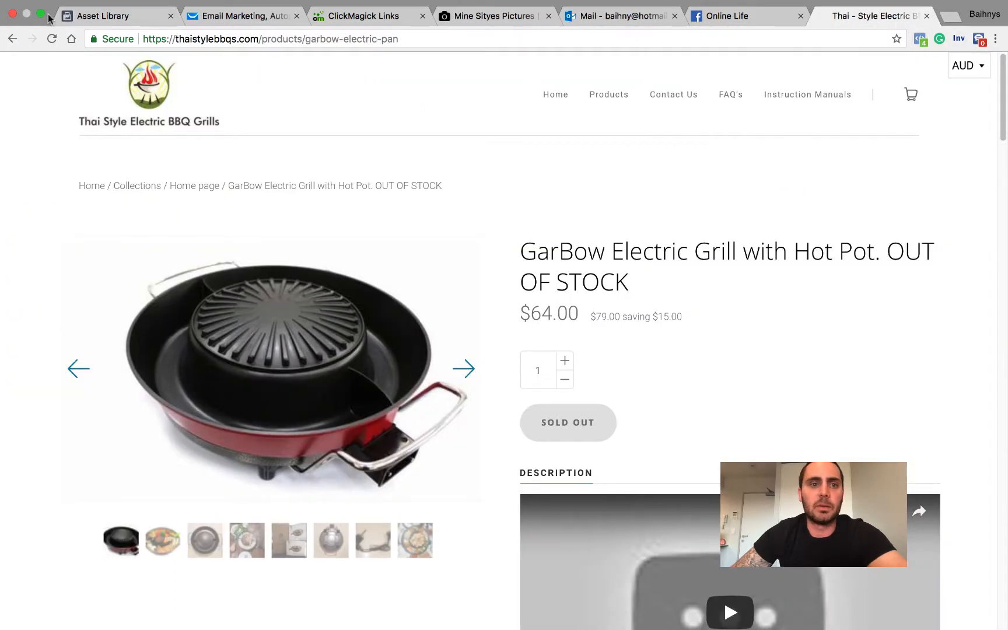
# Start a website traffic custom audience in the Asset Library, targeting people who visited specific web pages.
pyautogui.click(132, 16)
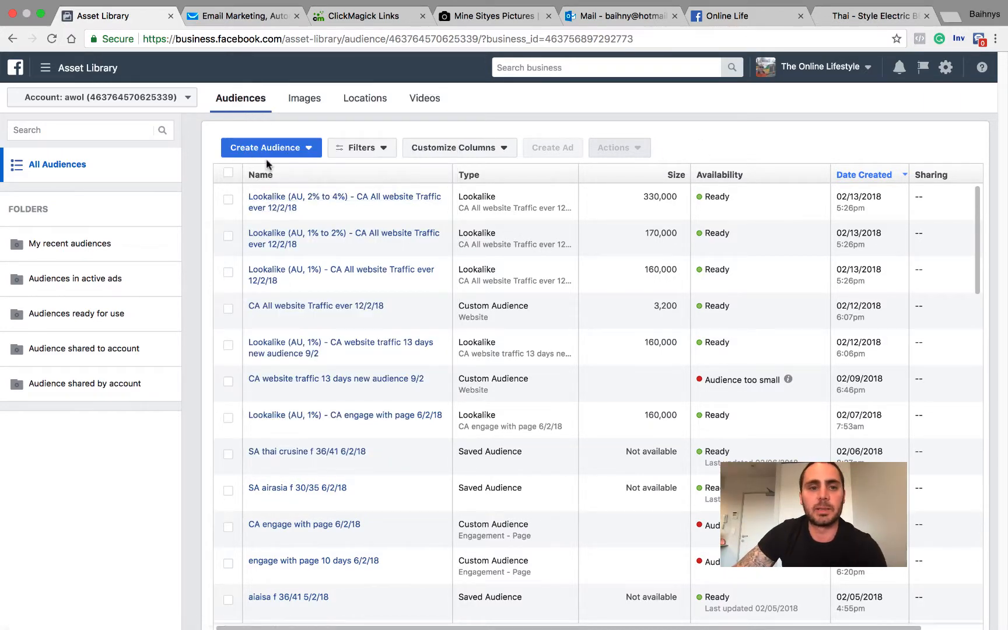
pyautogui.click(300, 151)
pyautogui.click(280, 170)
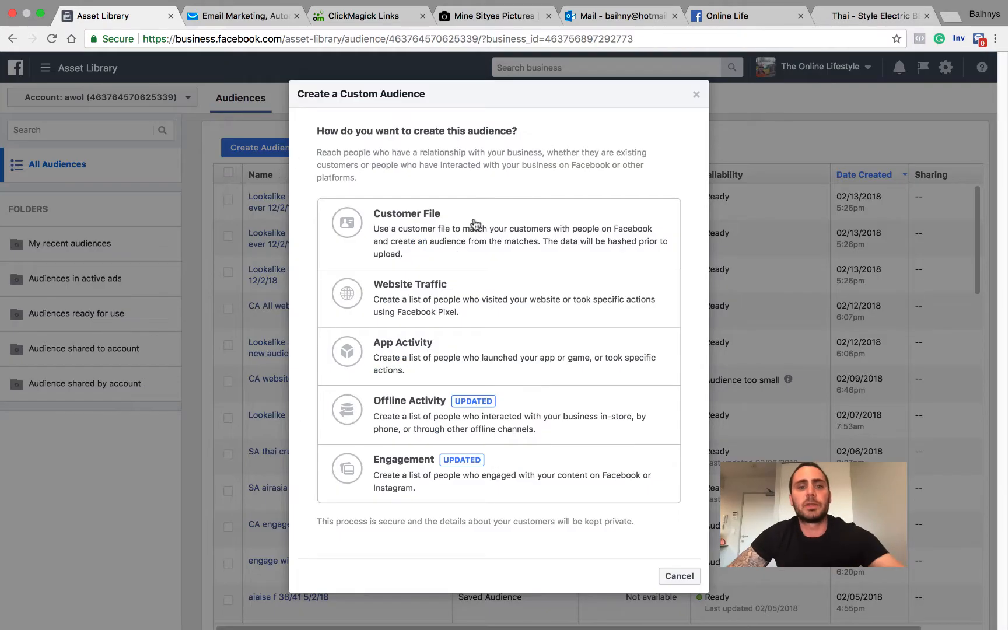
pyautogui.click(385, 299)
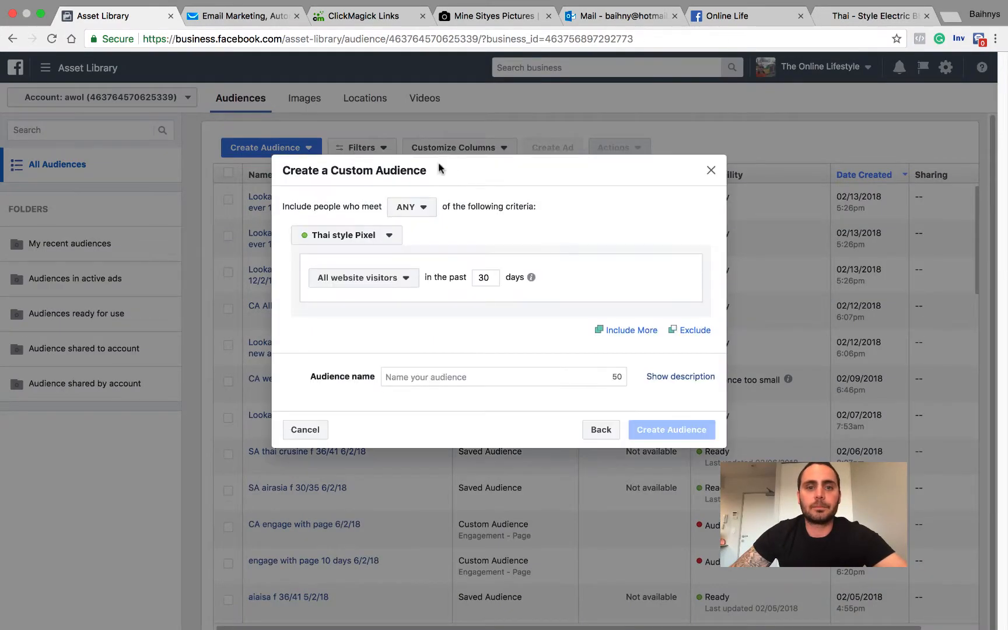
pyautogui.click(406, 280)
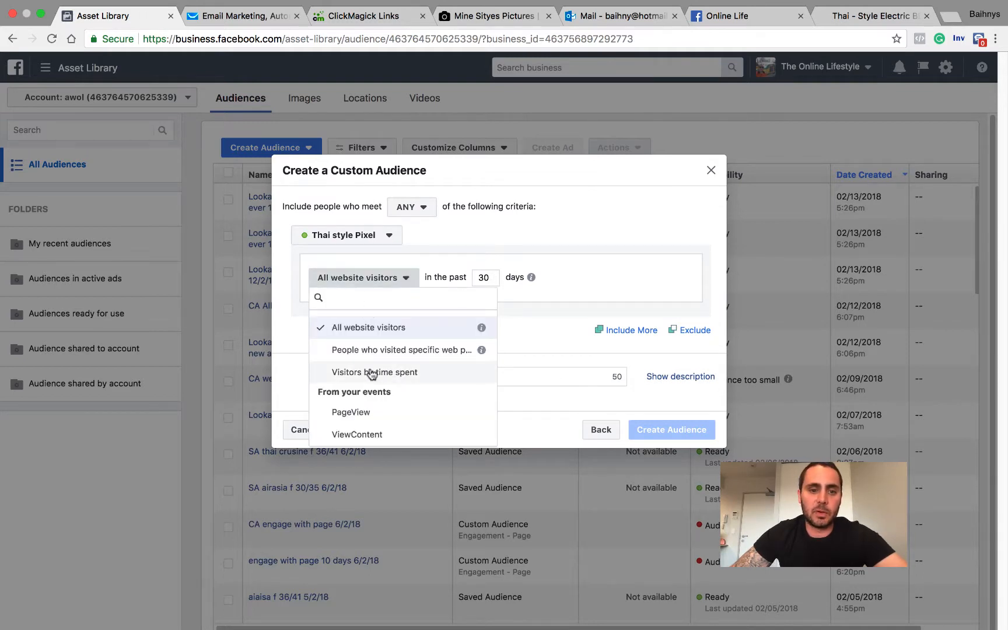
pyautogui.click(413, 353)
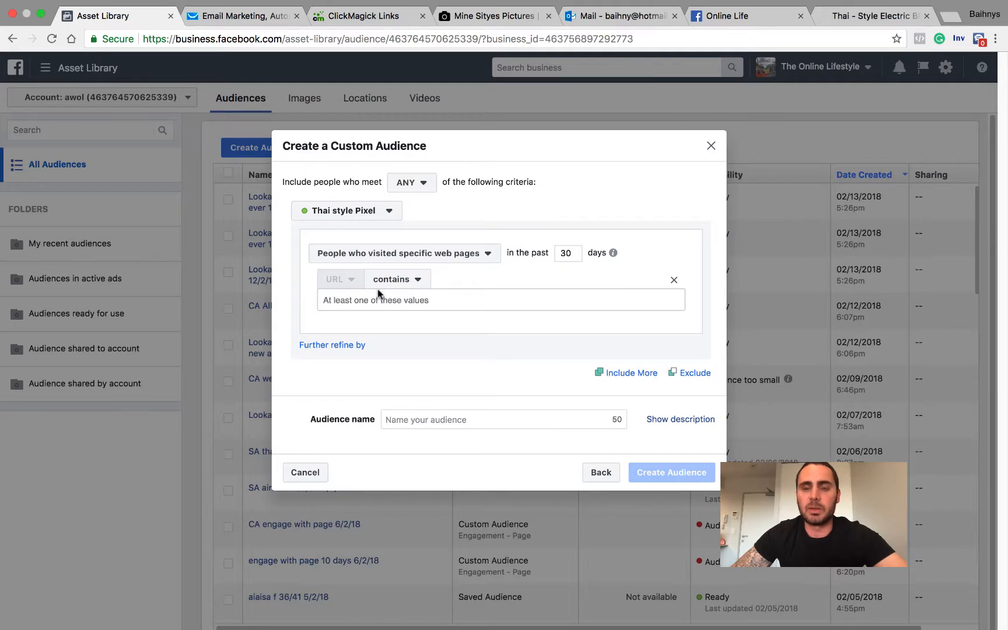
# Copy the GarBow product page's web address and add it as the audience's "URL contains" value.
pyautogui.click(877, 18)
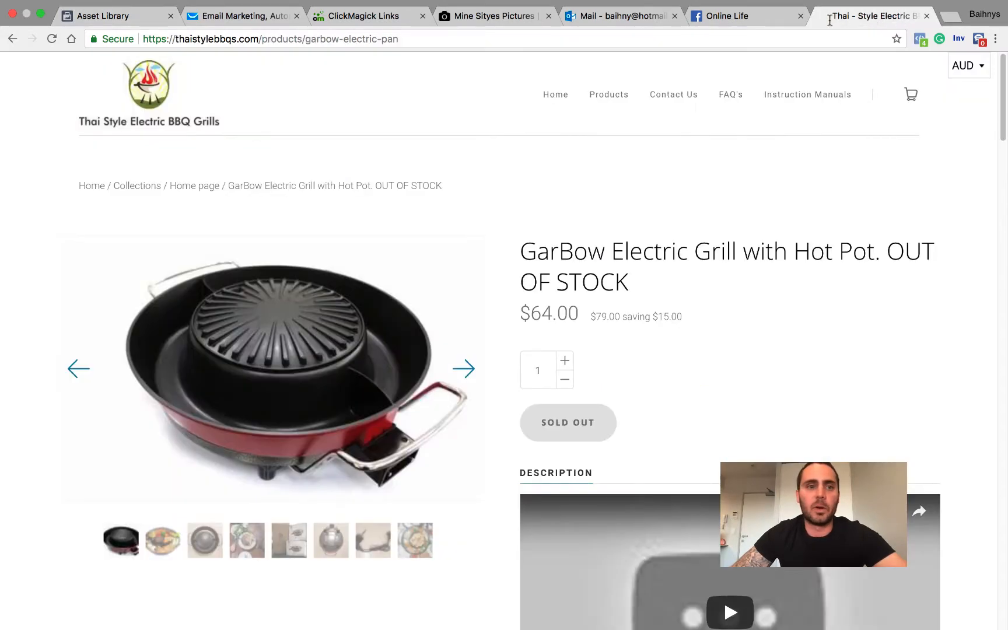
pyautogui.scroll(-5, 702, 346)
pyautogui.scroll(5, 702, 345)
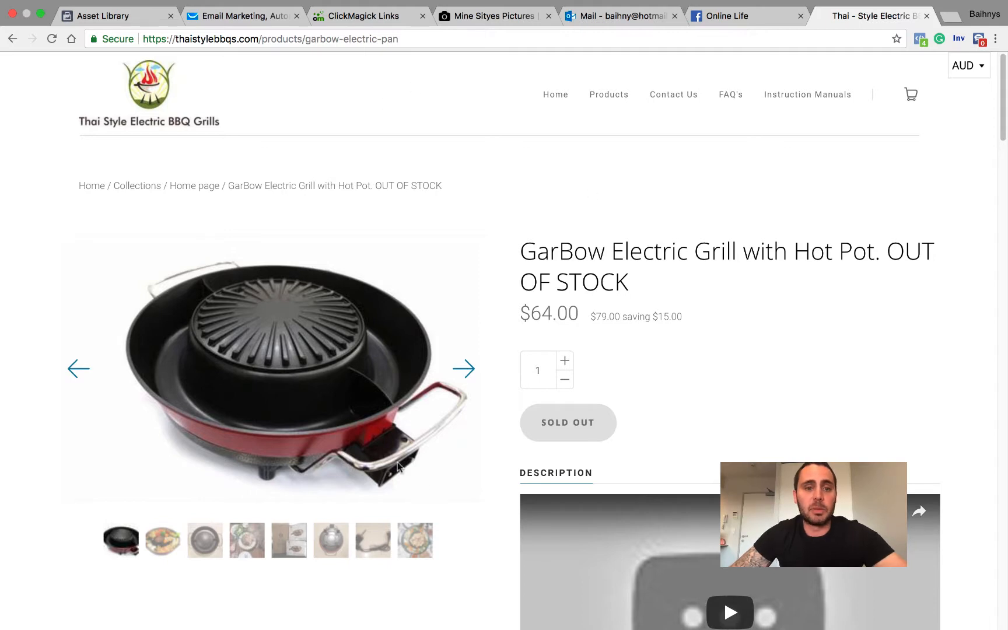
pyautogui.moveTo(398, 39); pyautogui.dragTo(143, 38)
pyautogui.rightClick(175, 40)
pyautogui.click(202, 56)
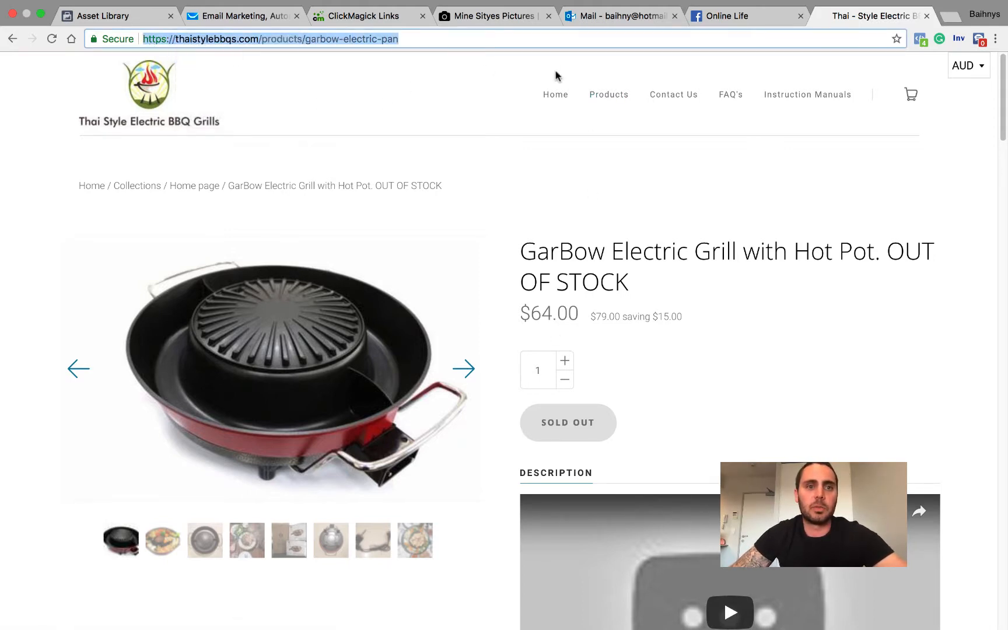
pyautogui.click(103, 16)
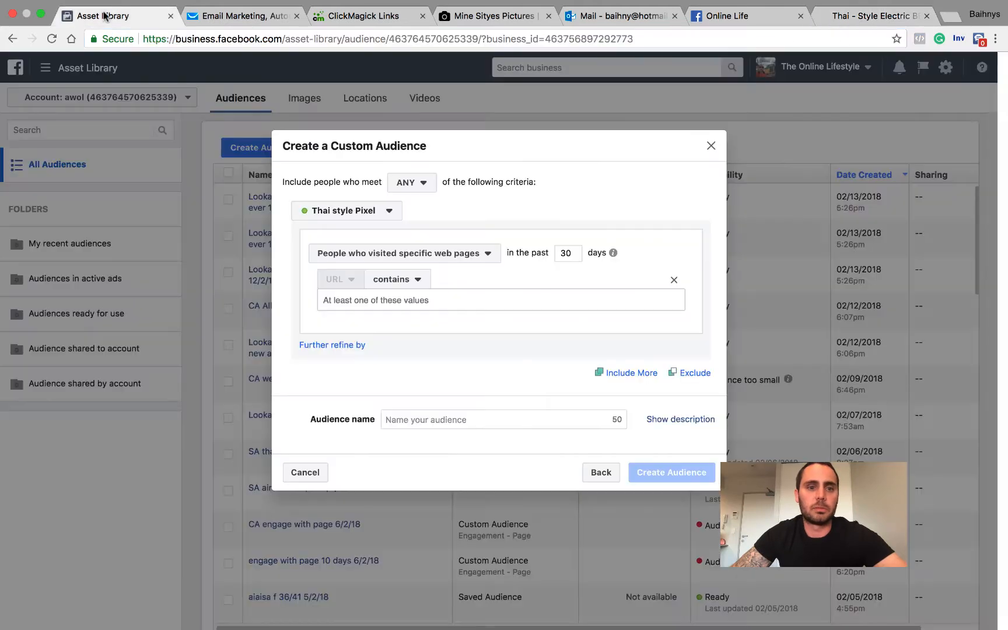
pyautogui.rightClick(370, 297)
pyautogui.click(412, 388)
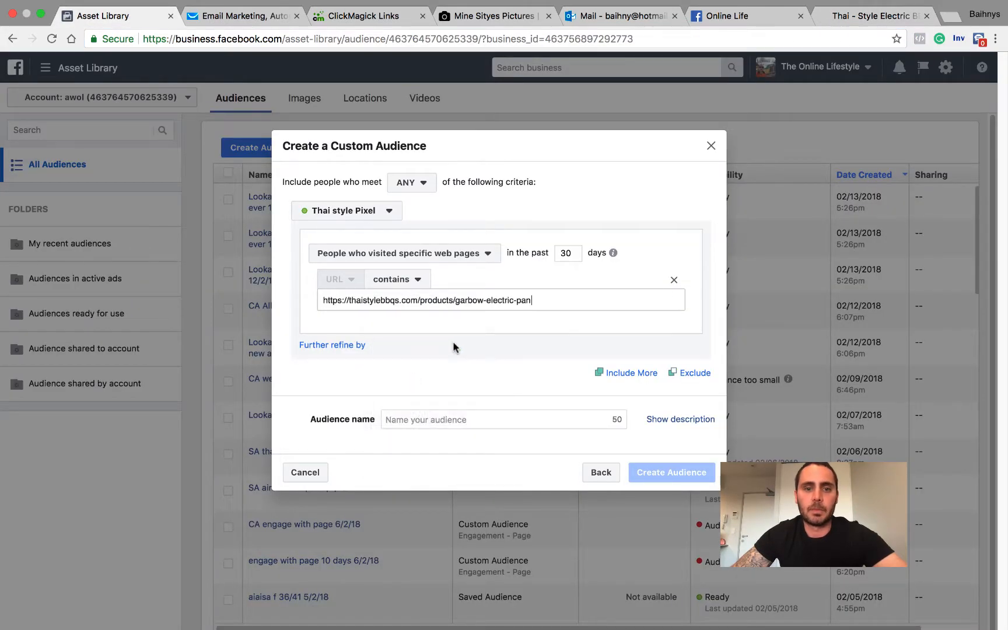
pyautogui.press('Return')
# Confirm the product page address and set the audience's retention period to the past 180 days.
pyautogui.click(435, 422)
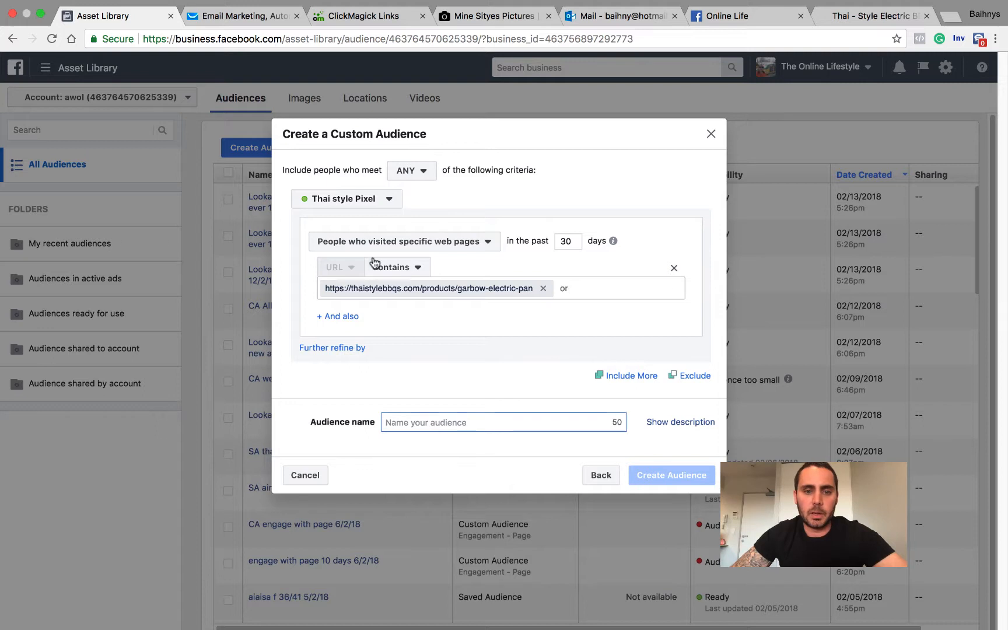
pyautogui.doubleClick(556, 244)
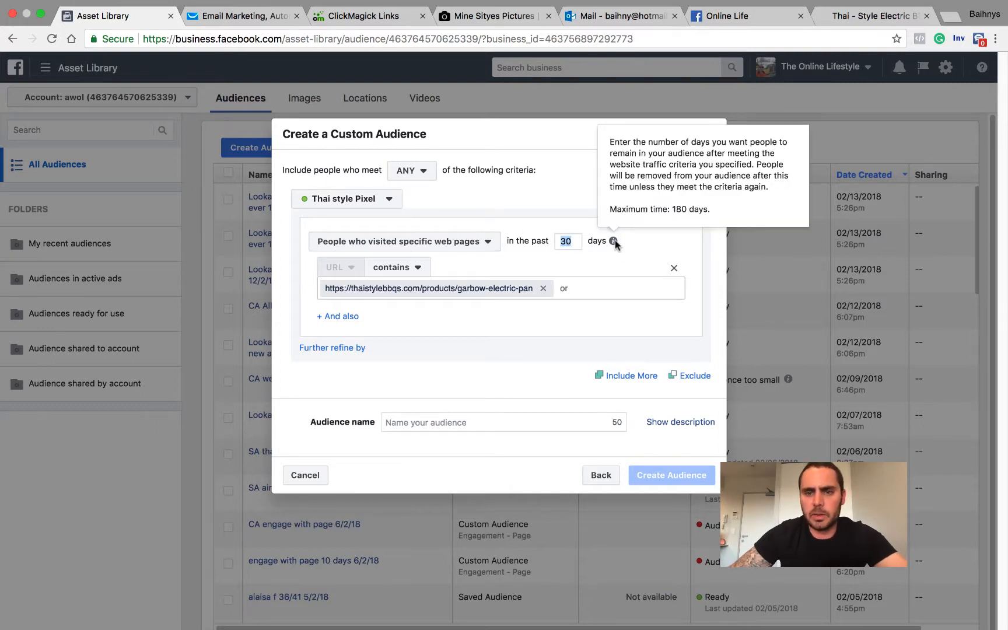
pyautogui.write('18')
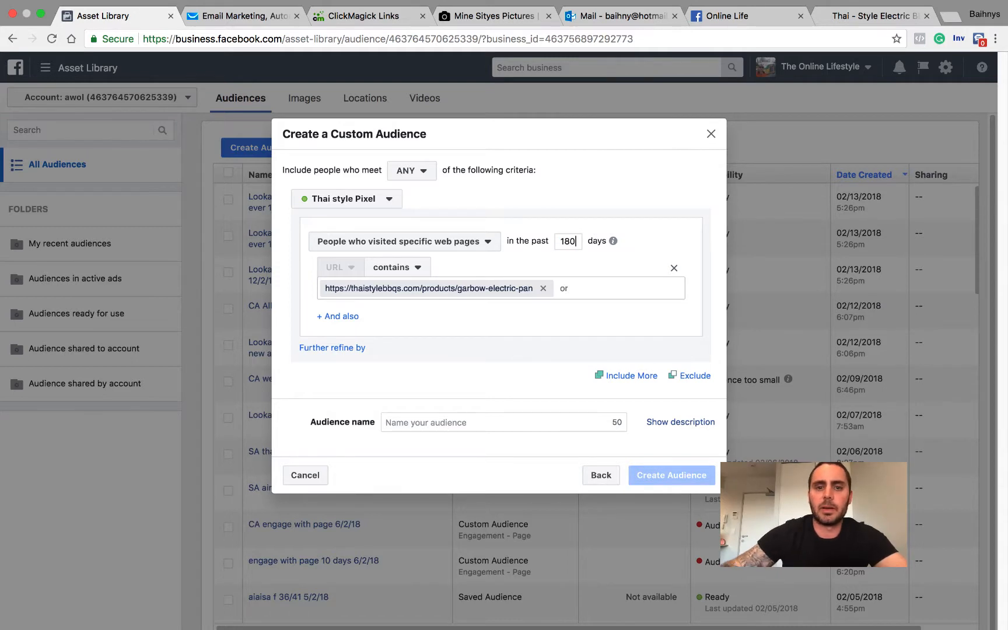
# Require people to meet ALL of the criteria and remove the exclusion rule for all website visitors.
pyautogui.click(423, 181)
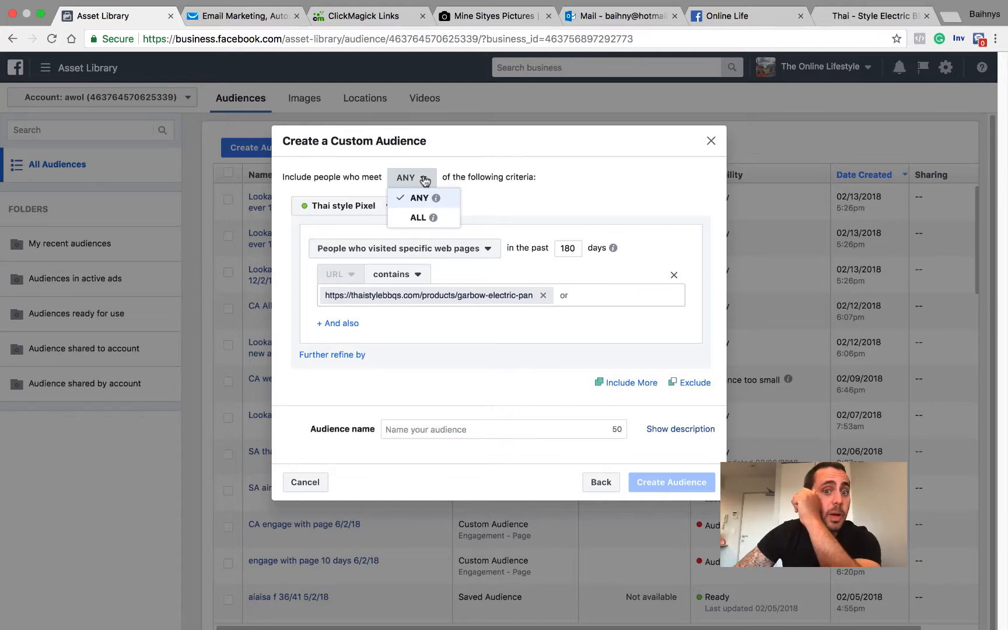
pyautogui.click(421, 219)
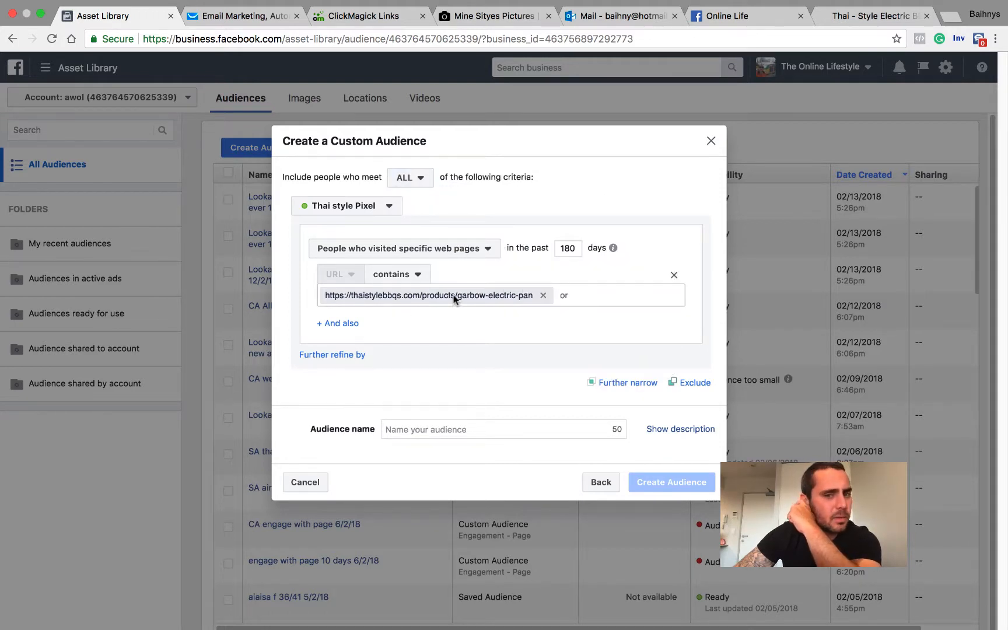
pyautogui.click(422, 184)
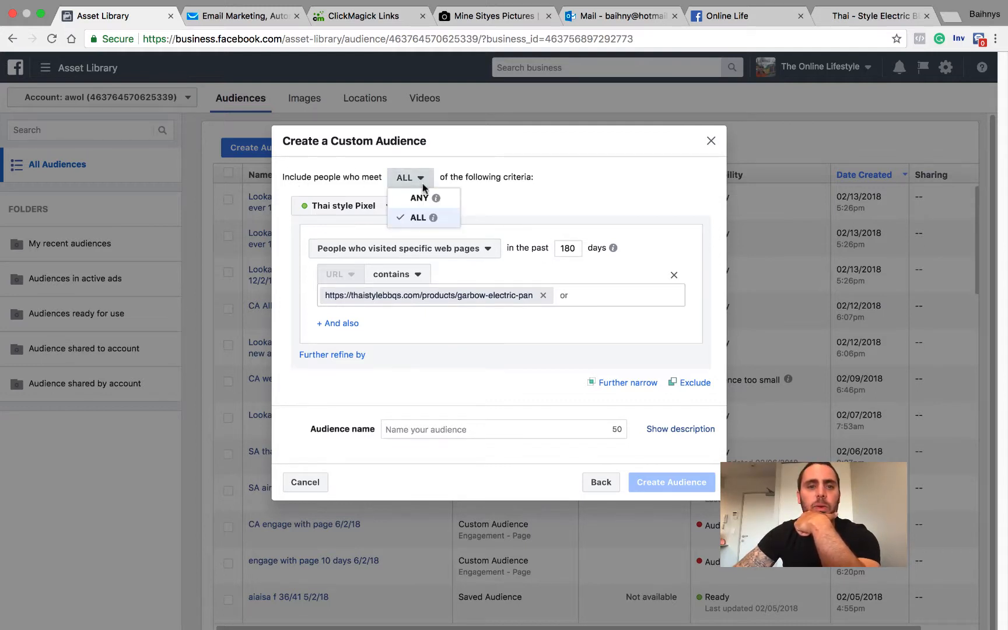
pyautogui.click(416, 218)
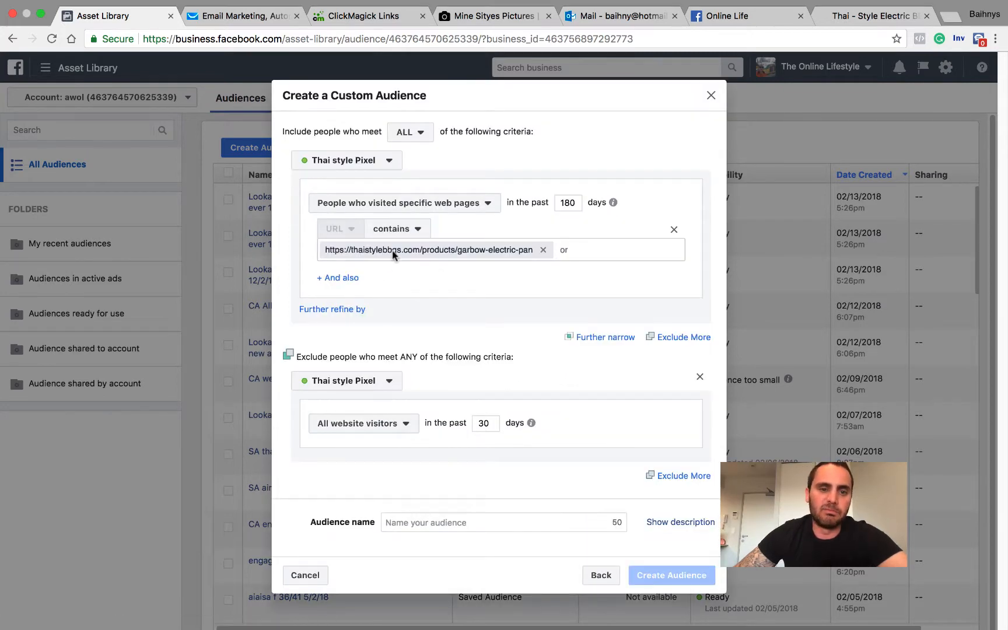
pyautogui.click(699, 377)
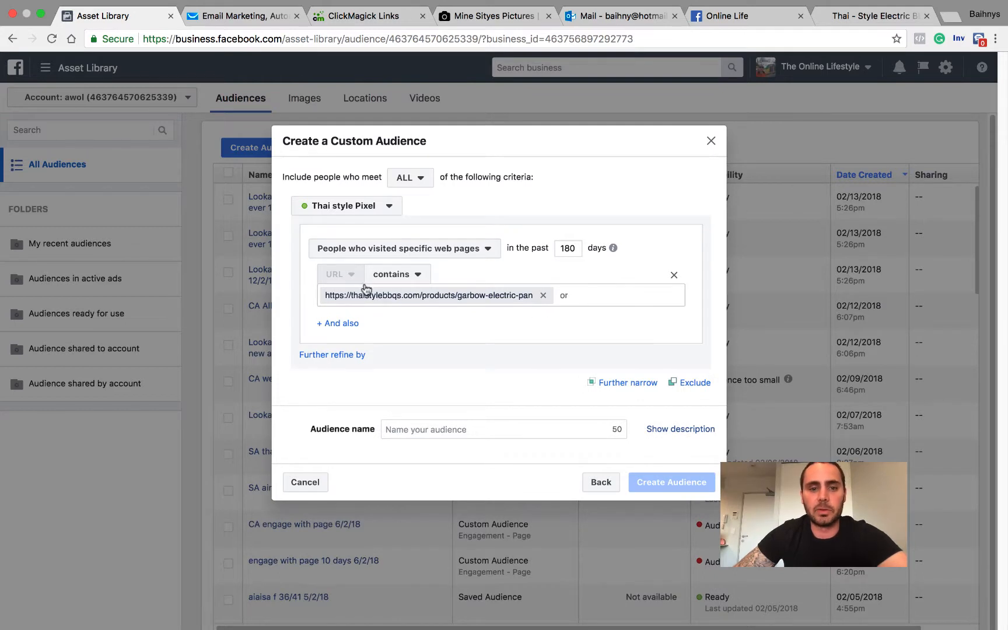
# Name the audience "CA electric grills 180 days", create it and close the confirmation.
pyautogui.click(433, 430)
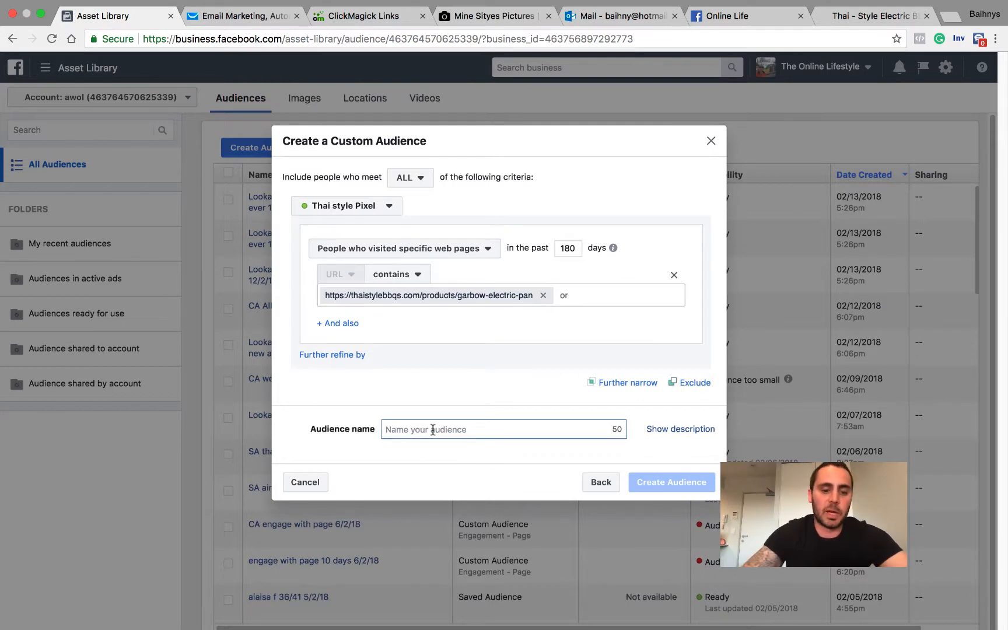
pyautogui.write('CA')
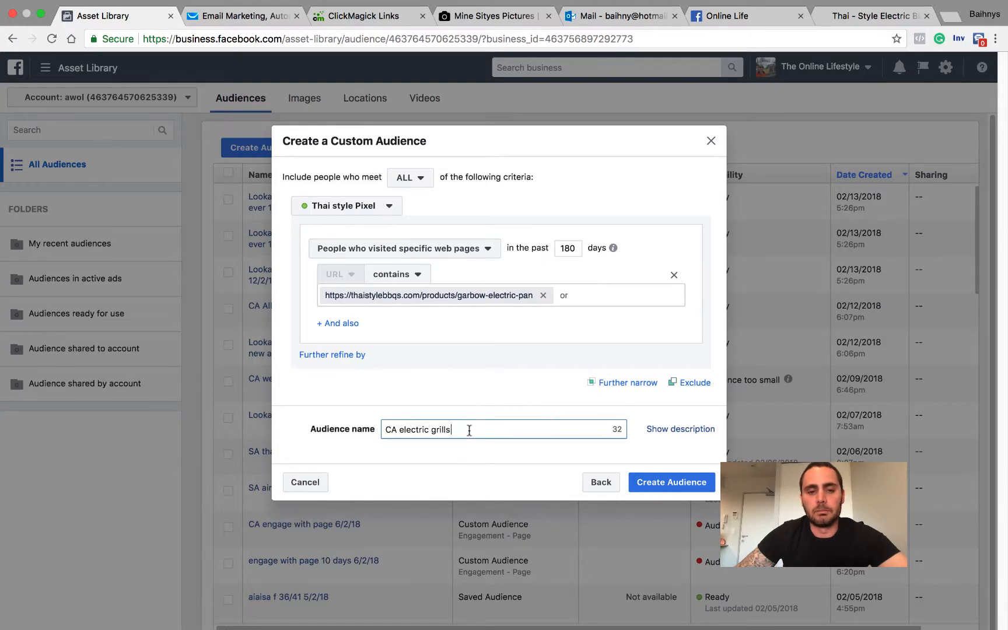
pyautogui.write('electric grills 180 days')
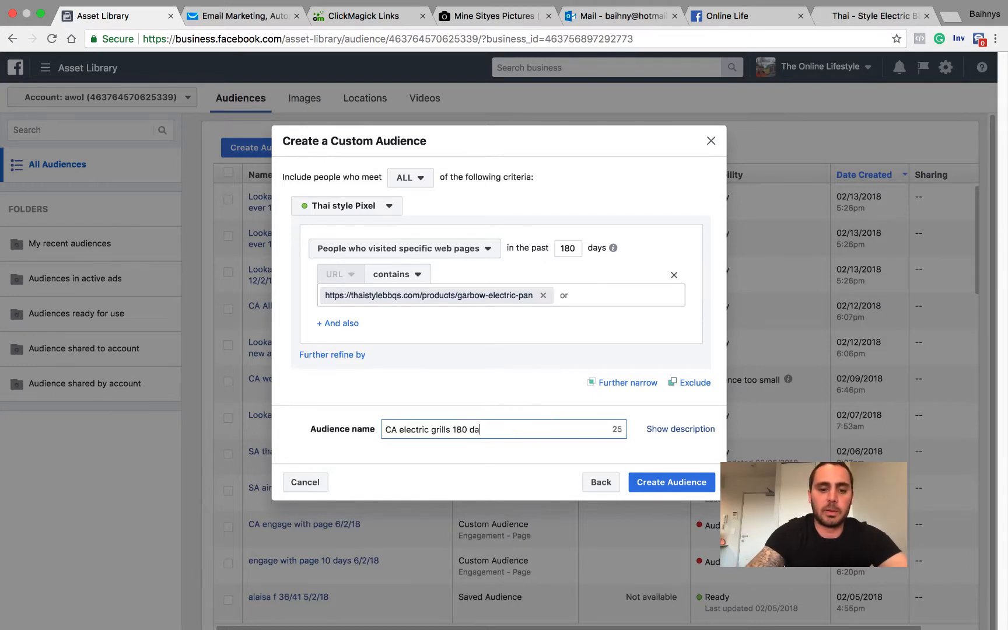
pyautogui.click(679, 487)
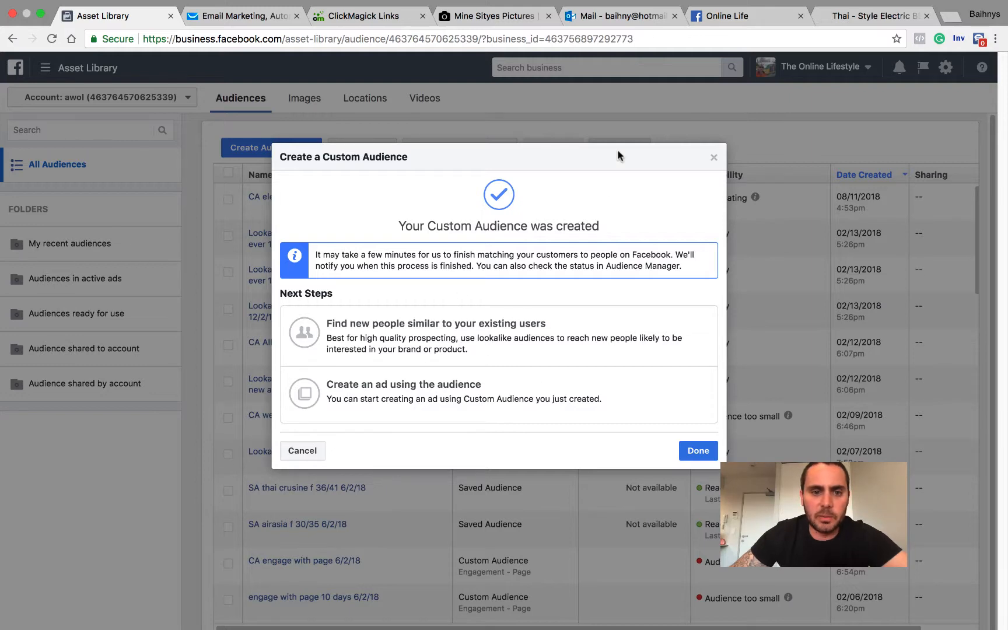
pyautogui.click(714, 158)
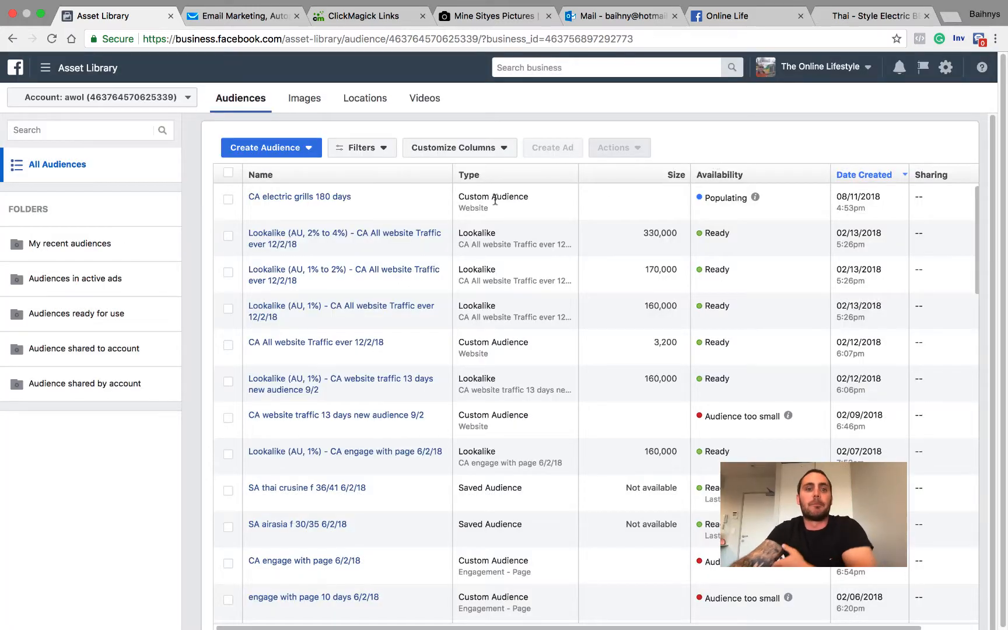
pyautogui.moveTo(283, 236)
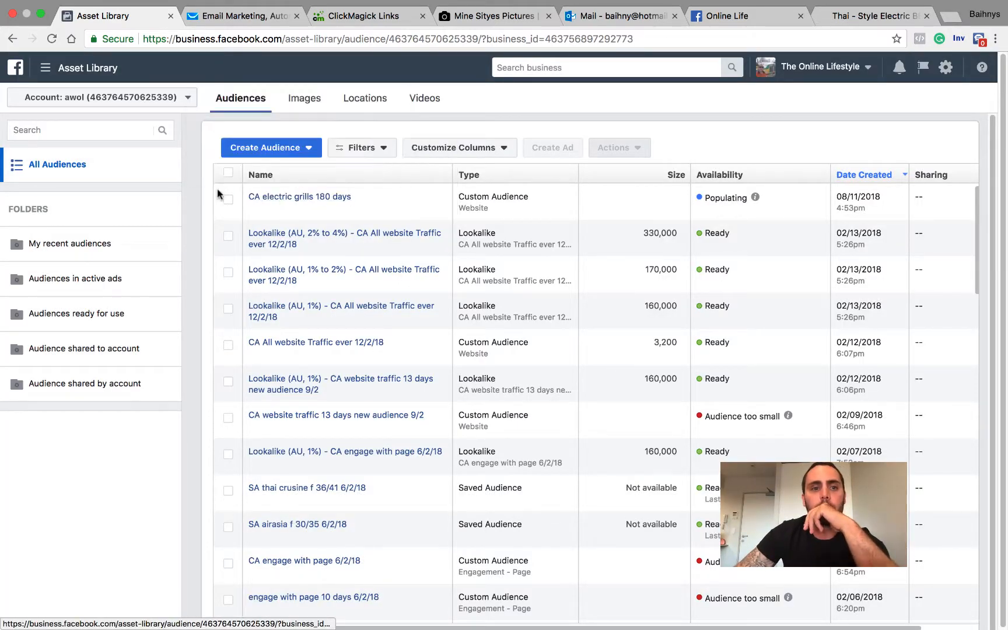
pyautogui.click(308, 152)
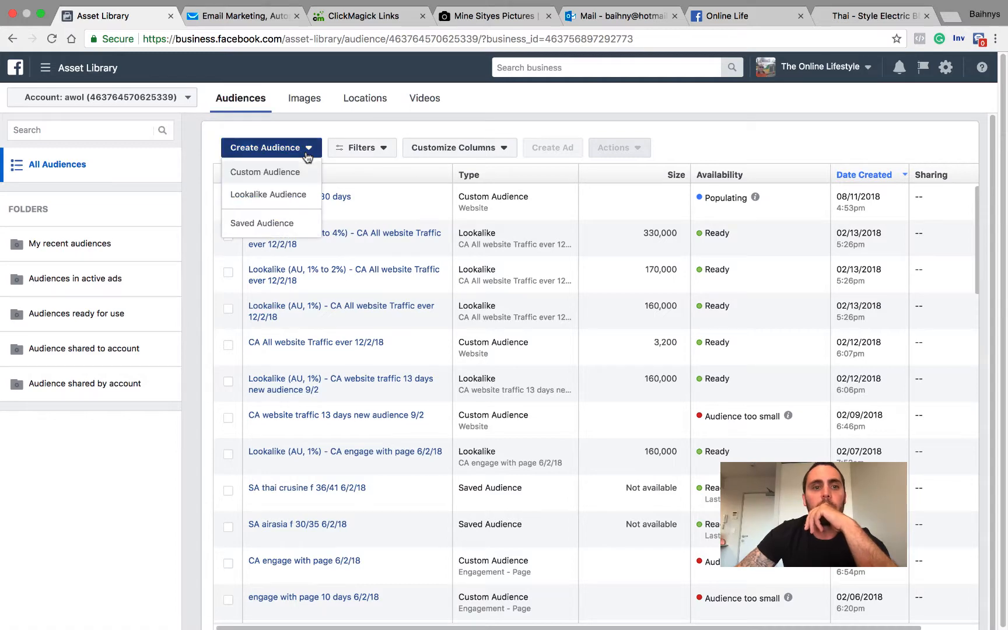
pyautogui.click(283, 194)
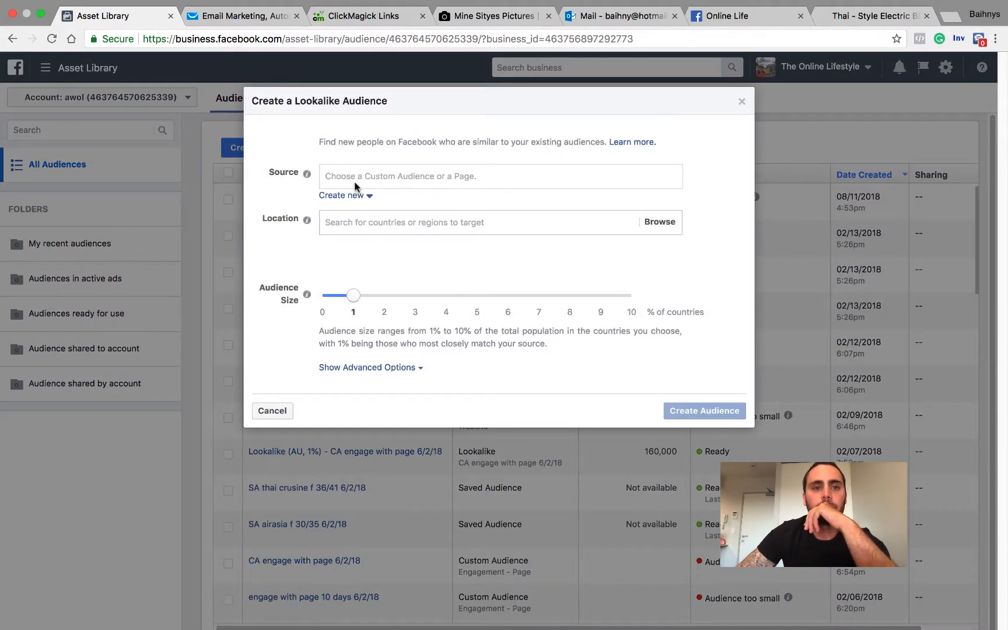
pyautogui.click(407, 177)
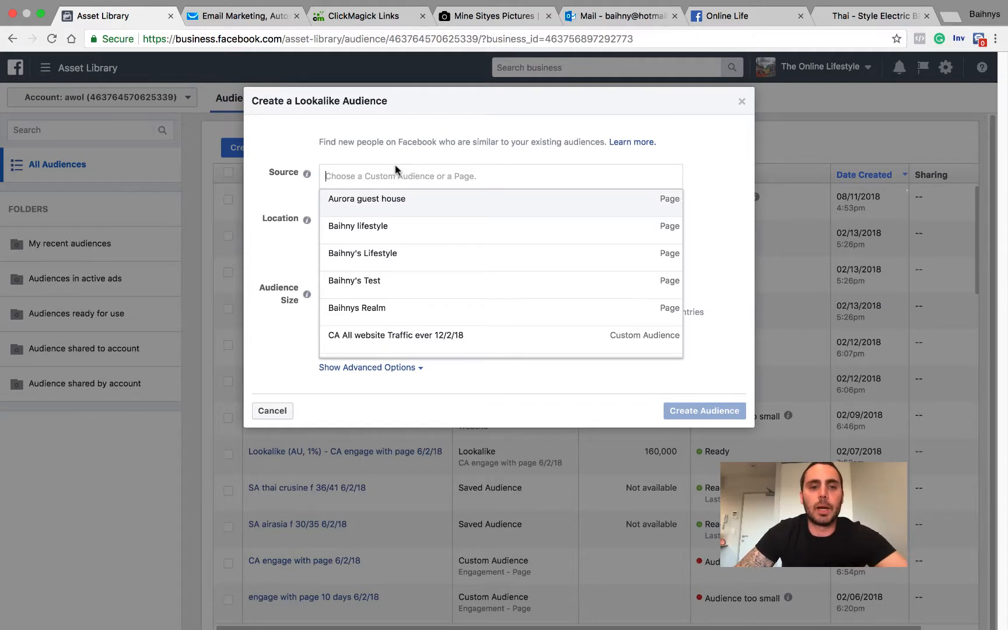
pyautogui.scroll(-3, 499, 286)
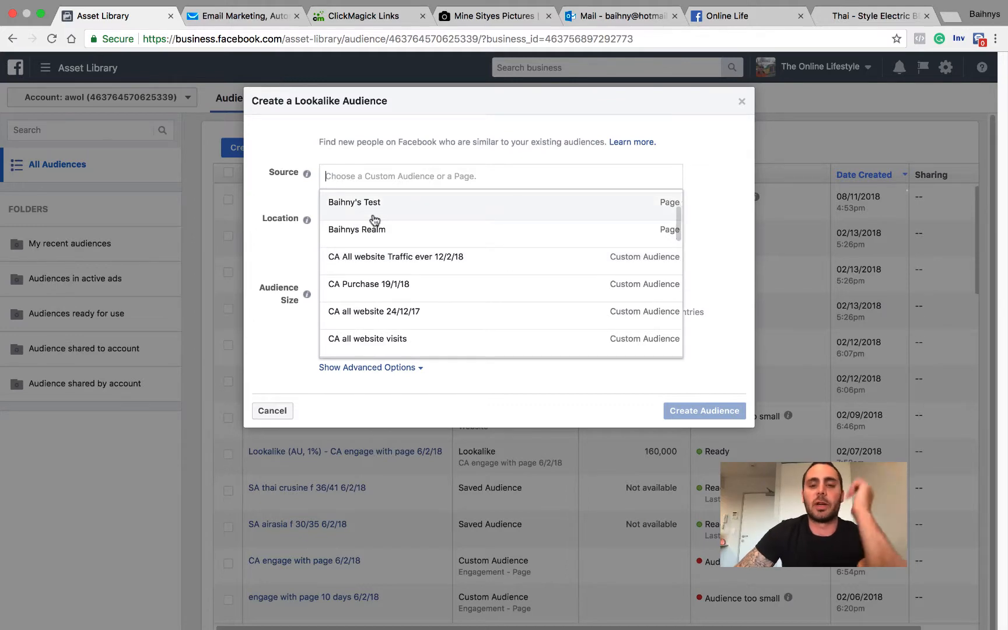
pyautogui.click(287, 244)
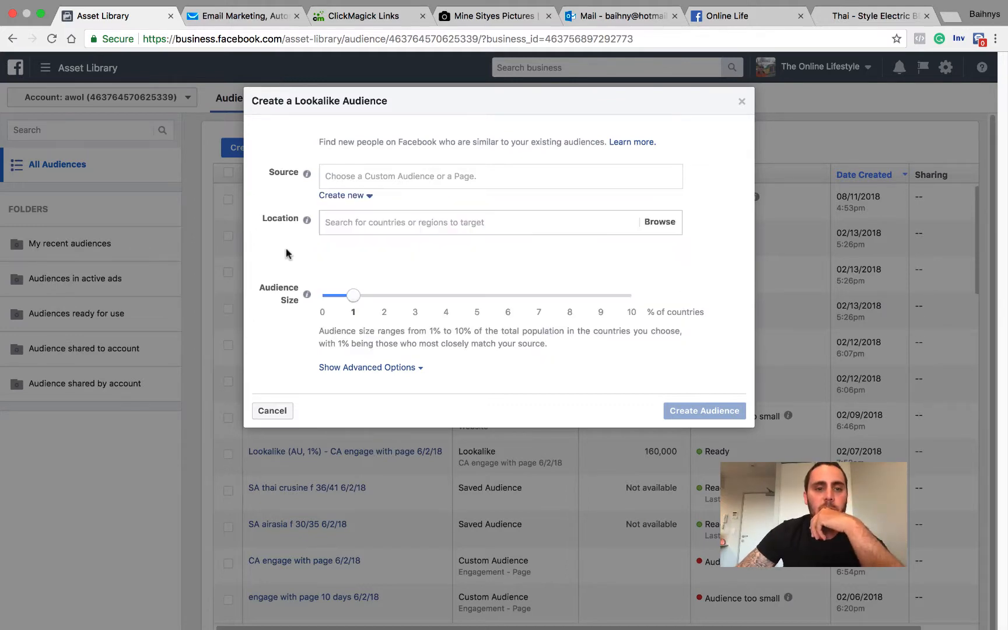
pyautogui.click(272, 410)
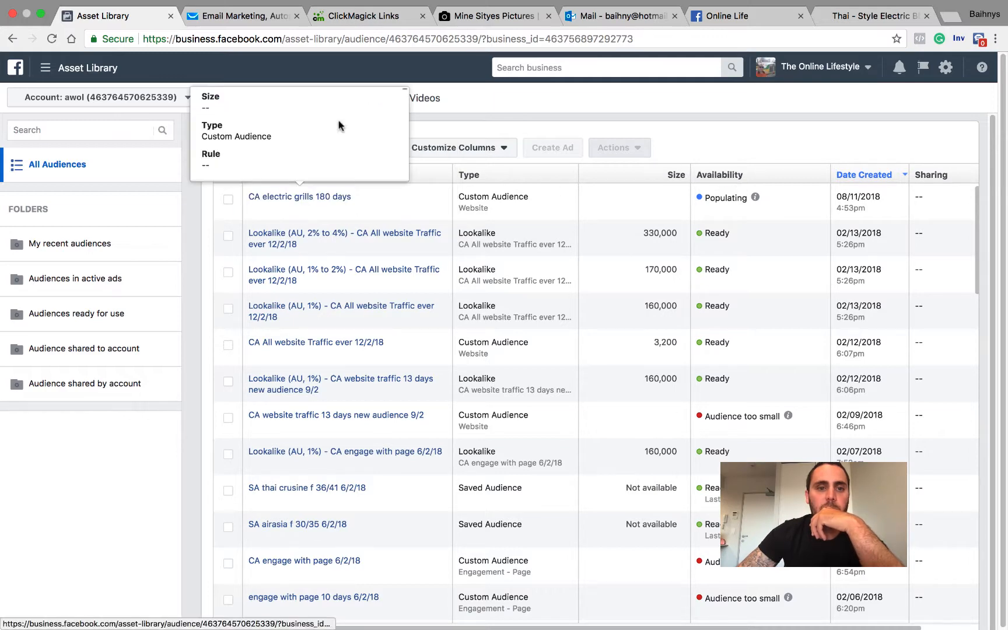
# Start a new lookalike audience with "CA electric grills 180 days" as its source.
pyautogui.click(312, 149)
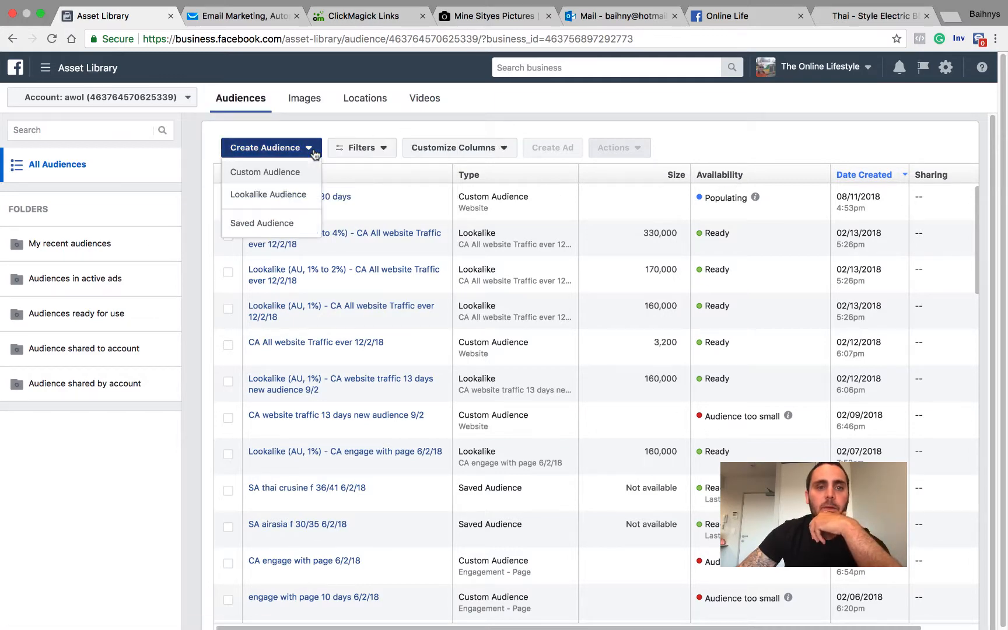
pyautogui.click(273, 196)
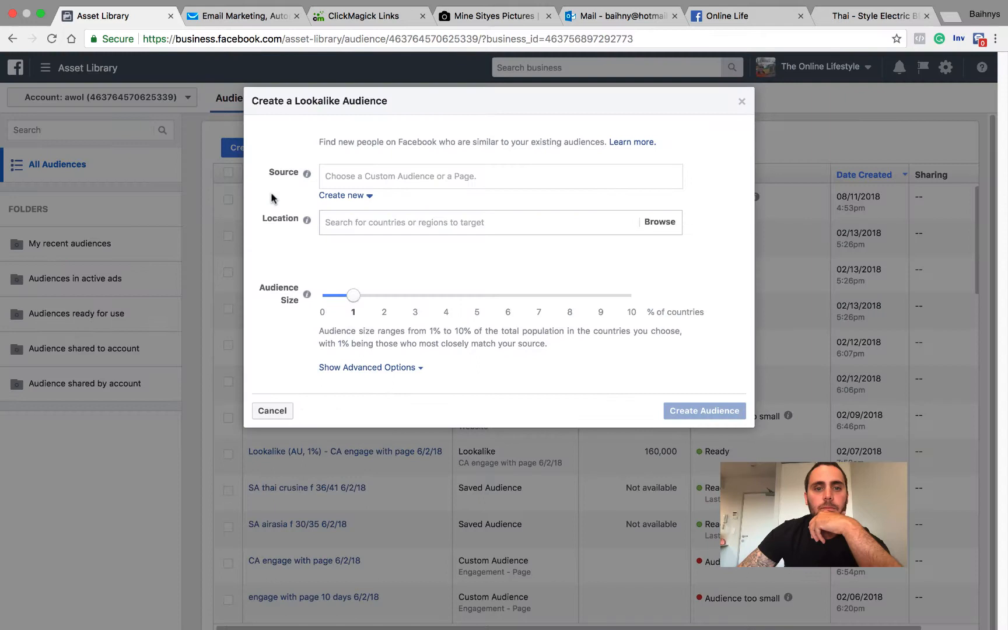
pyautogui.click(361, 175)
pyautogui.write('C')
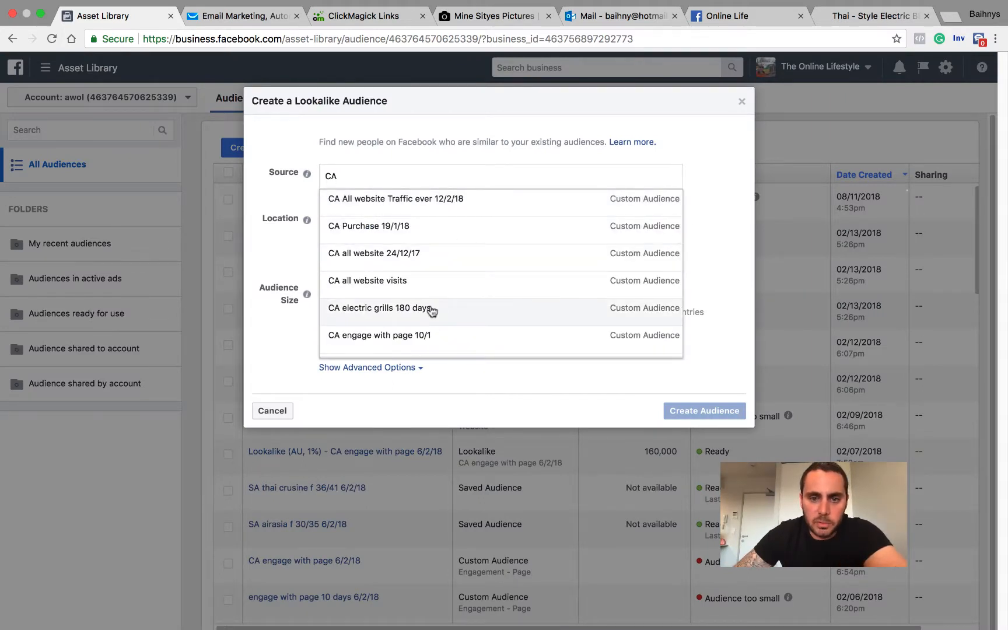
pyautogui.write('A')
pyautogui.scroll(-3, 433, 308)
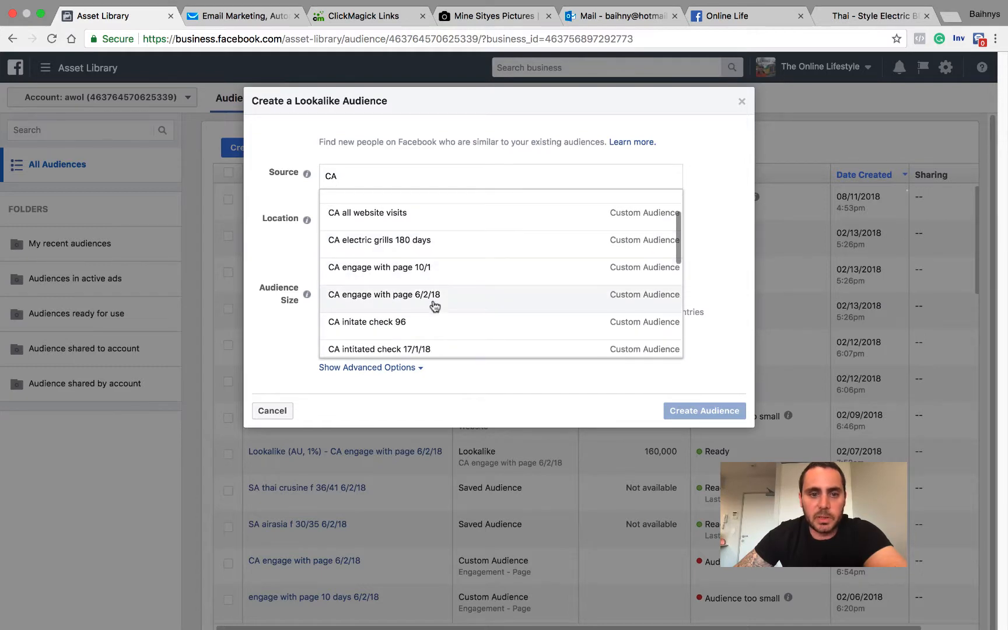
pyautogui.scroll(1, 428, 307)
pyautogui.click(418, 268)
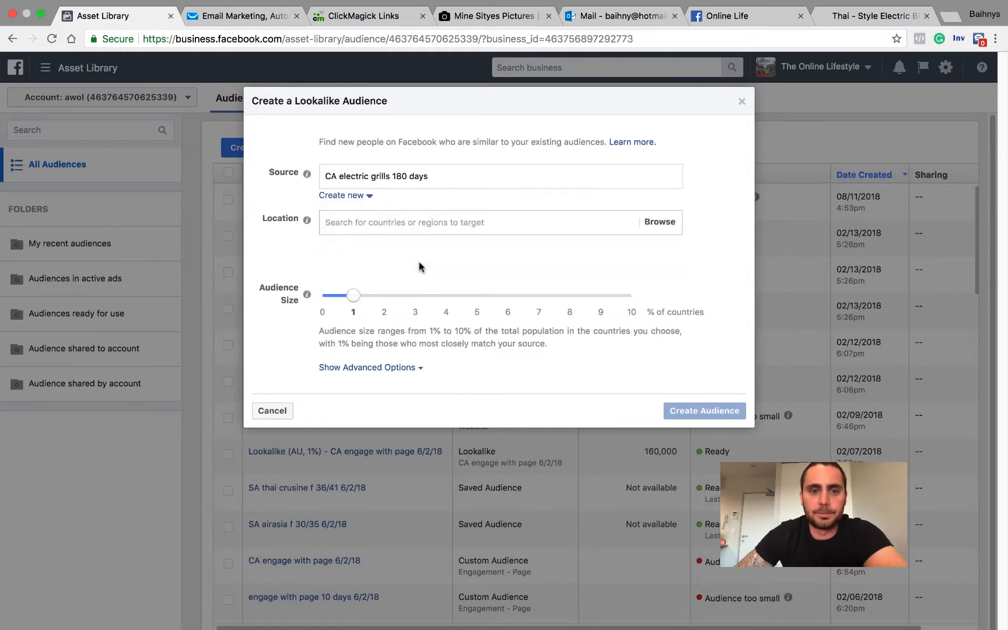
# Set the lookalike audience's location to Australia.
pyautogui.click(396, 222)
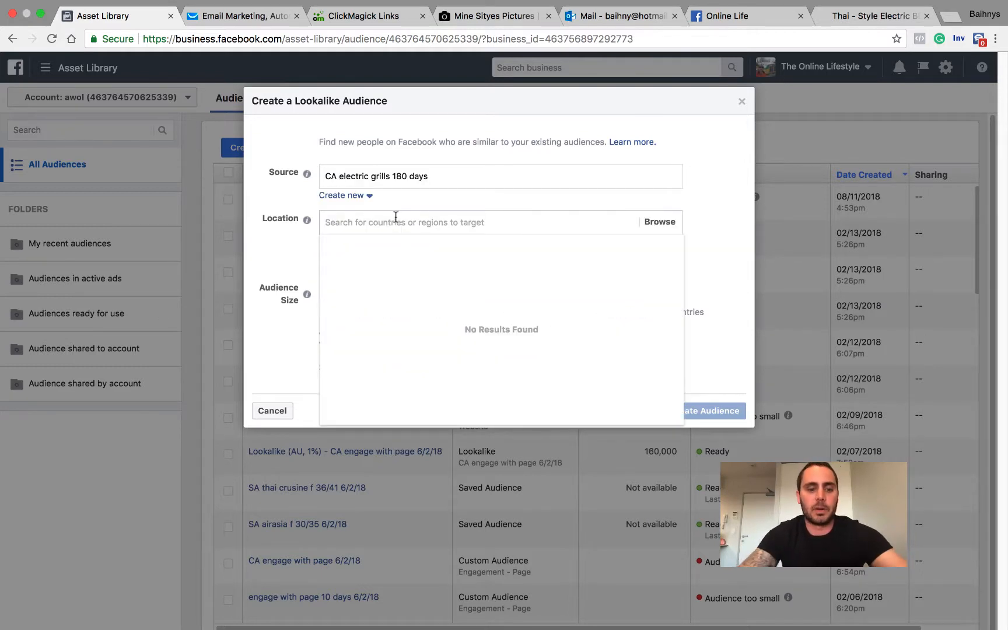
pyautogui.write('austra')
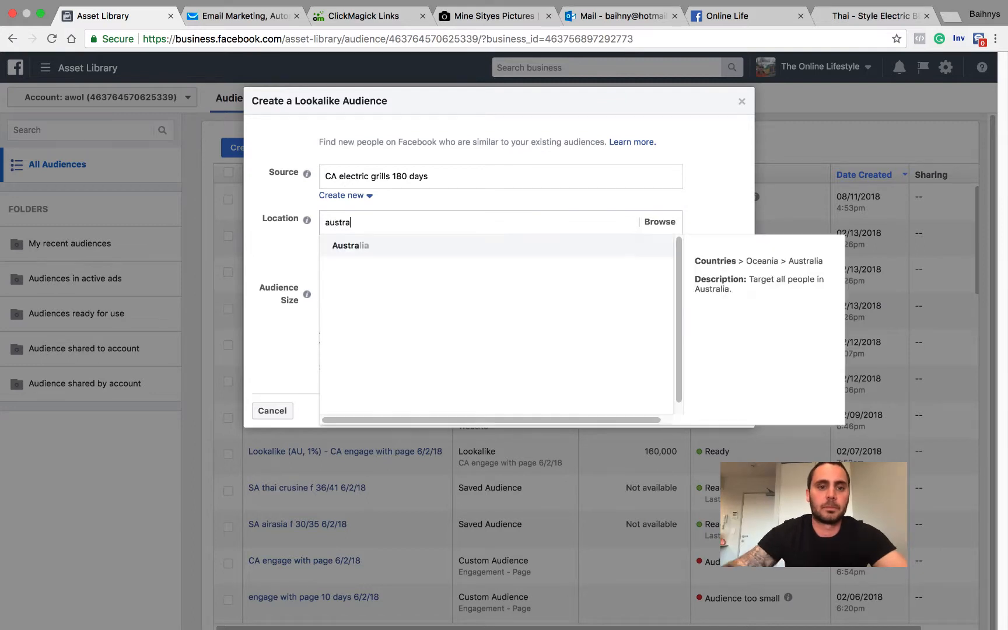
pyautogui.click(403, 242)
pyautogui.click(280, 267)
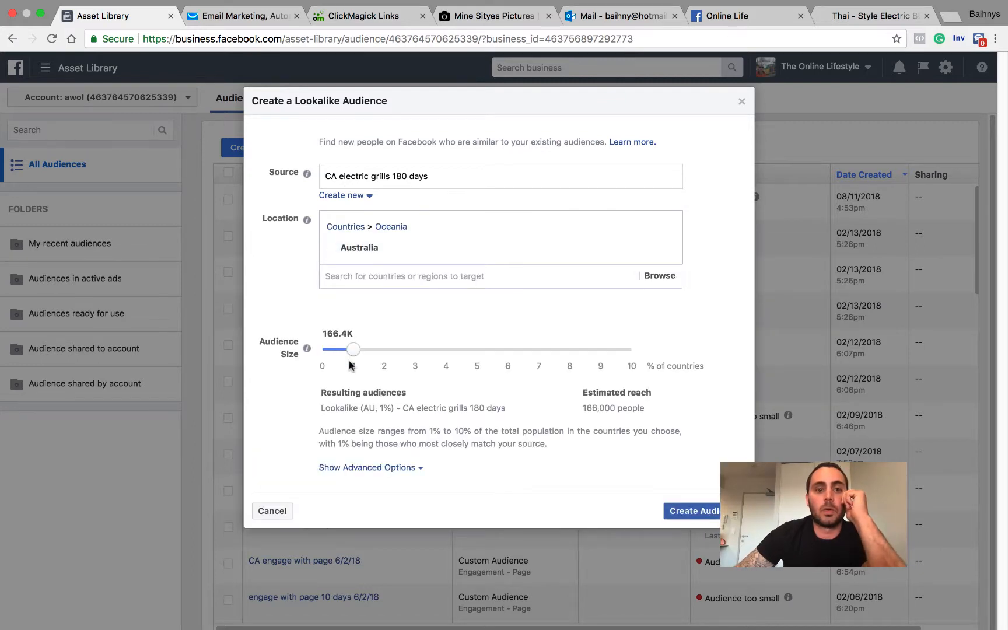
# Try lookalike audience sizes of 2% and 5%, and return the size to 1%.
pyautogui.moveTo(353, 350)
pyautogui.mouseDown()
pyautogui.moveTo(652, 352)
pyautogui.moveTo(361, 354)
pyautogui.mouseUp()
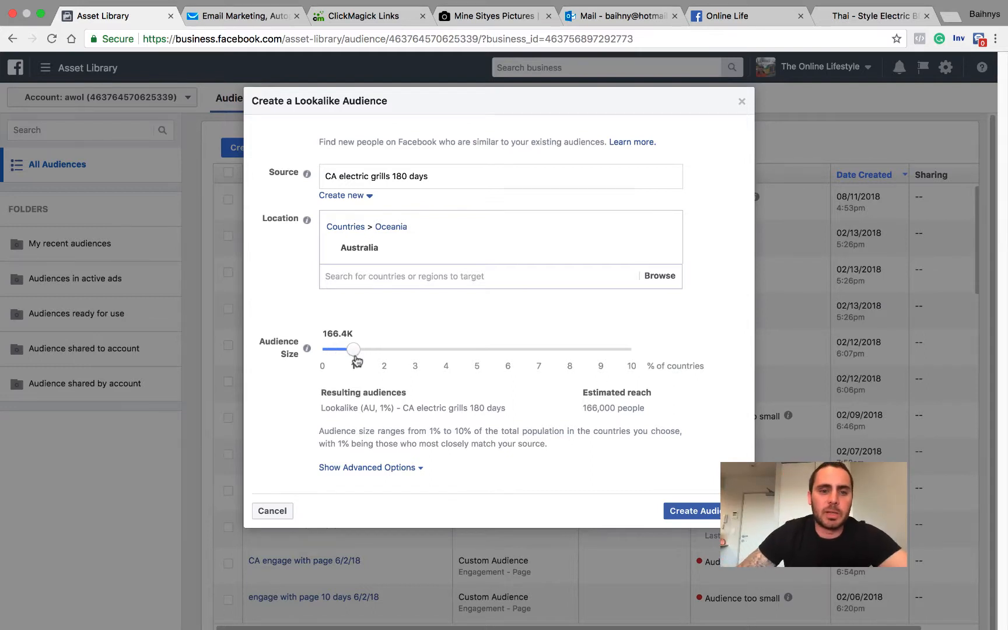
pyautogui.moveTo(354, 350); pyautogui.dragTo(384, 351)
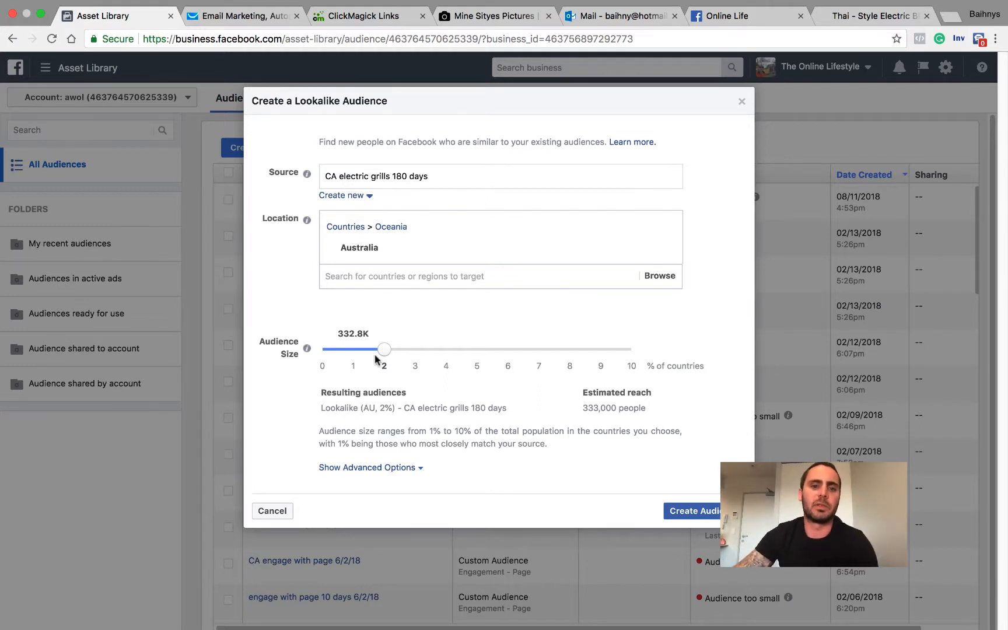
pyautogui.moveTo(383, 349); pyautogui.dragTo(477, 350)
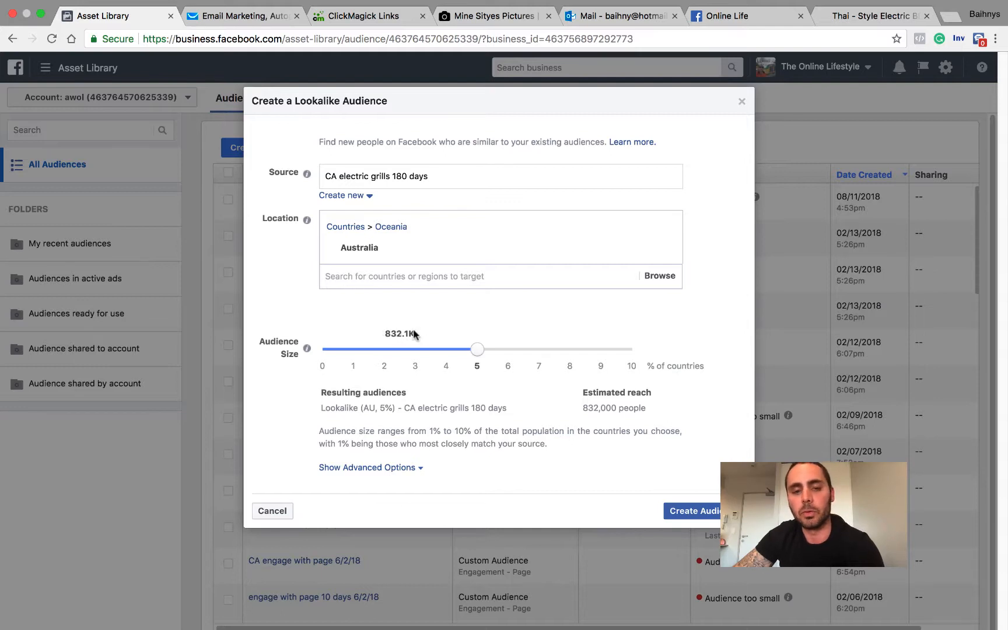
pyautogui.moveTo(474, 357); pyautogui.dragTo(360, 353)
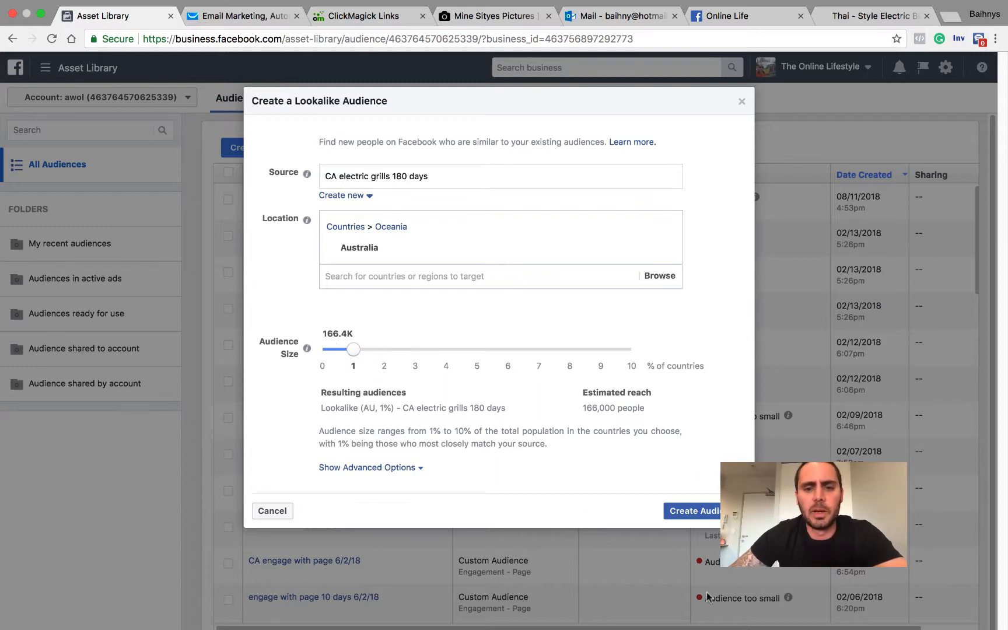
# Create the lookalike audience and switch to Ads Manager.
pyautogui.click(715, 519)
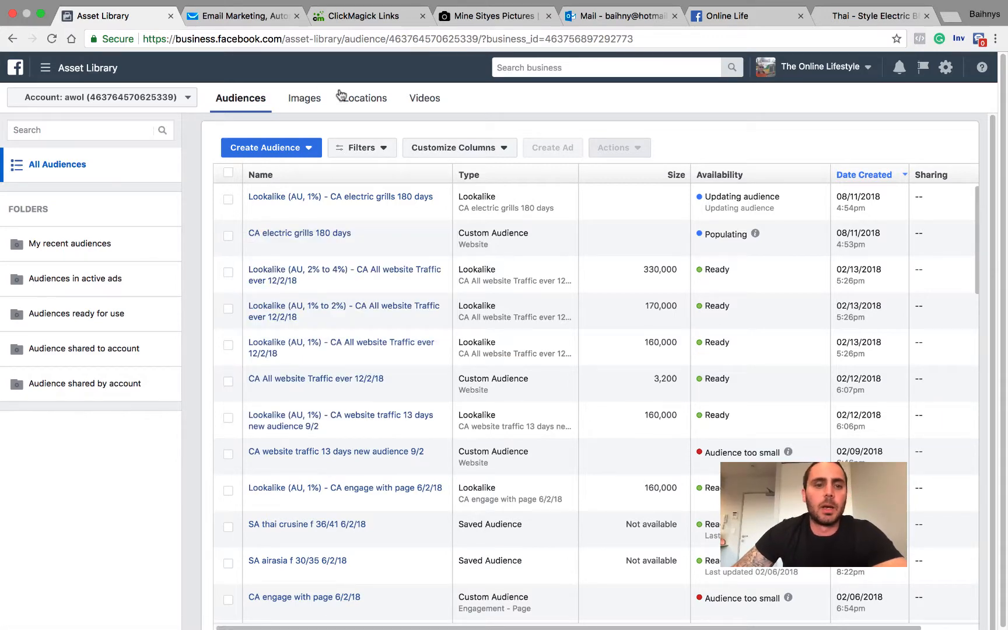
pyautogui.click(46, 68)
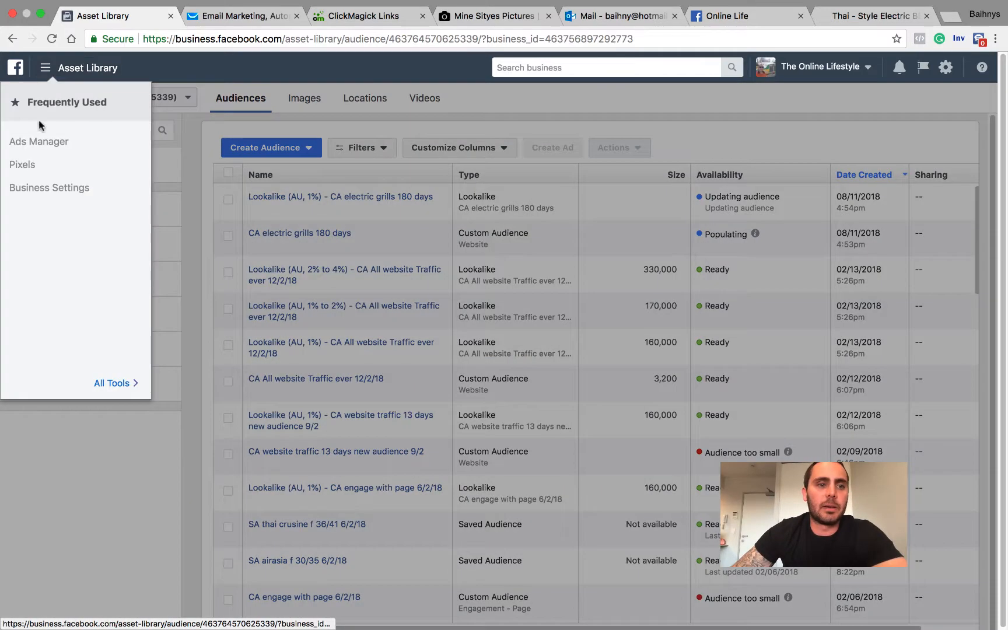
pyautogui.click(37, 136)
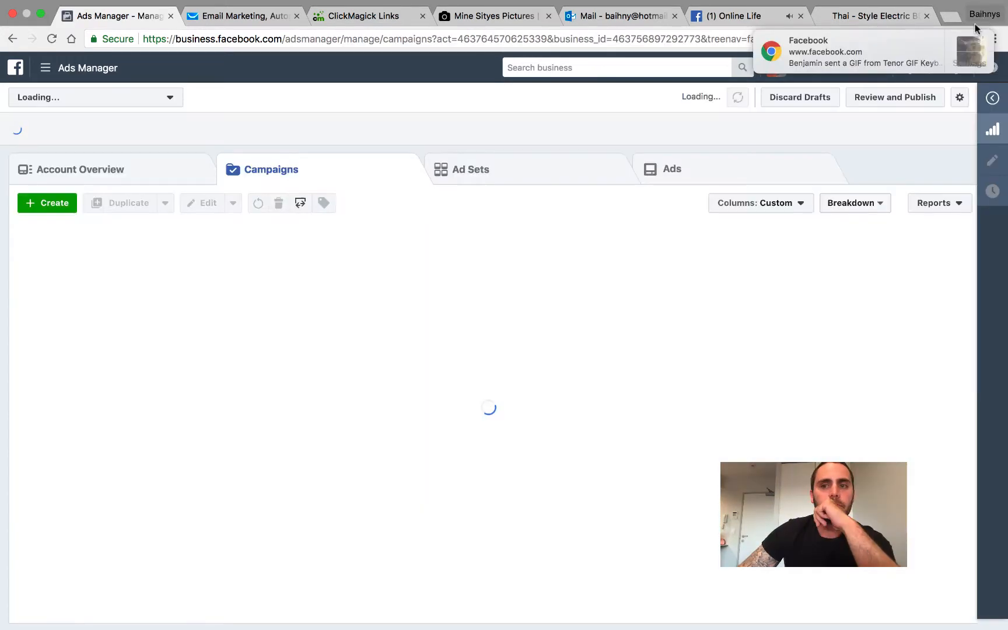
# Start creating a new campaign and dismiss the offer to resume the unfinished Conversions draft.
pyautogui.click(967, 39)
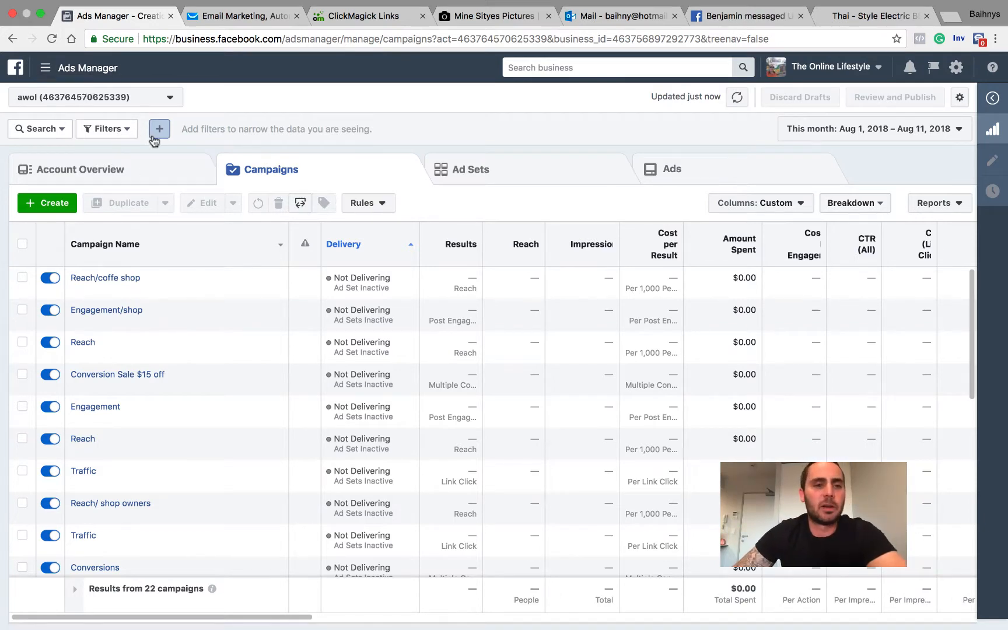
pyautogui.click(53, 203)
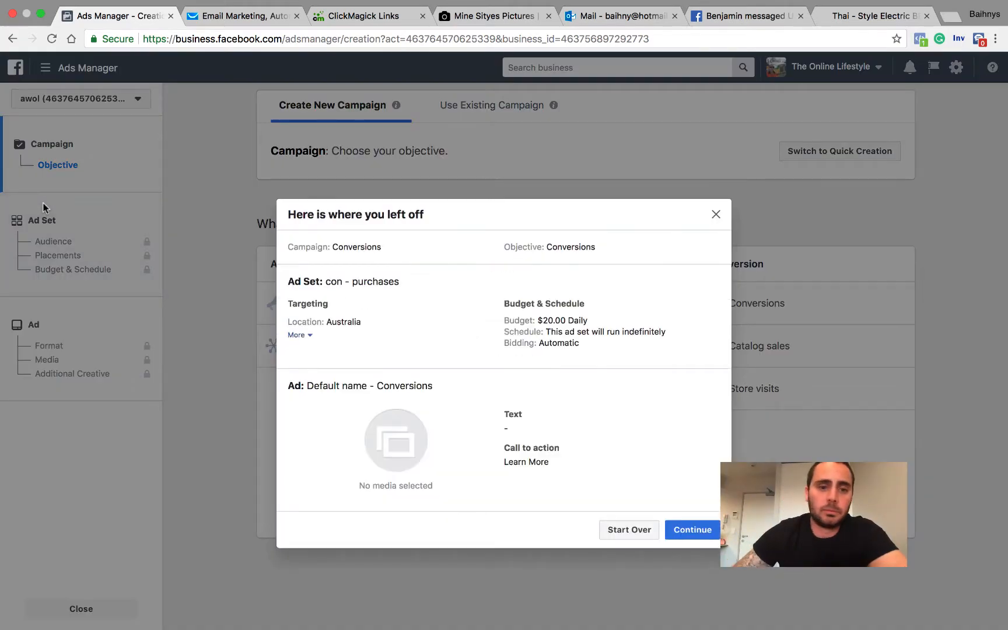
pyautogui.click(716, 214)
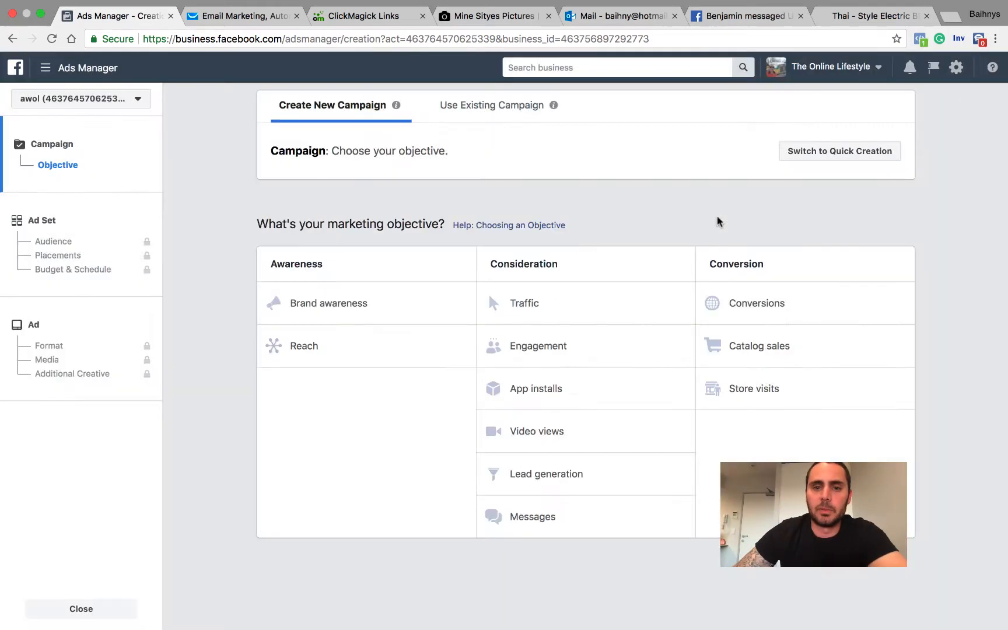
# Choose the Engagement objective with post engagement for the campaign and continue to the ad set.
pyautogui.click(577, 346)
pyautogui.scroll(-3, 661, 374)
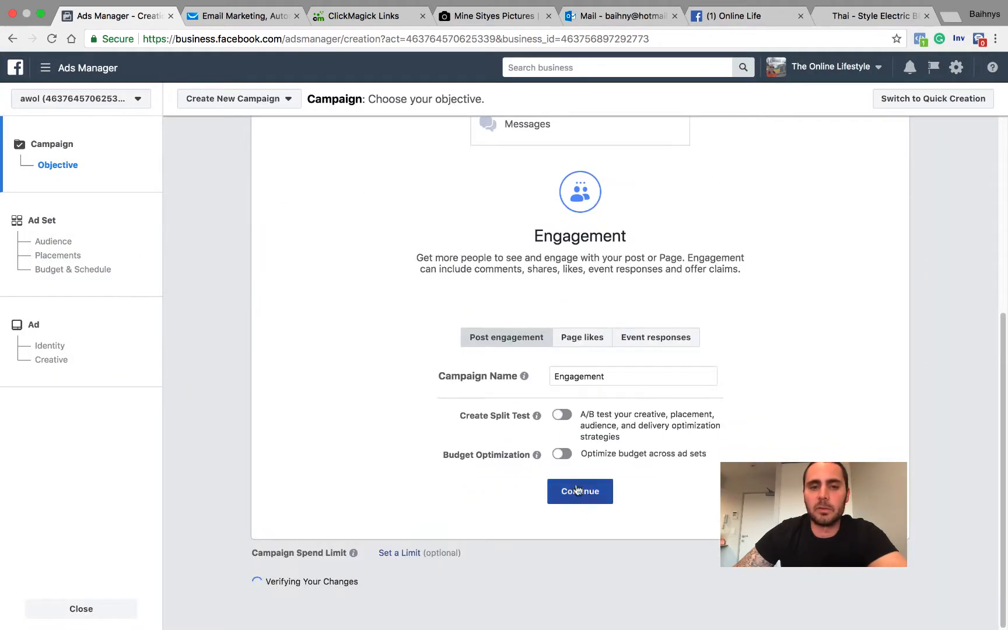
pyautogui.scroll(6, 711, 213)
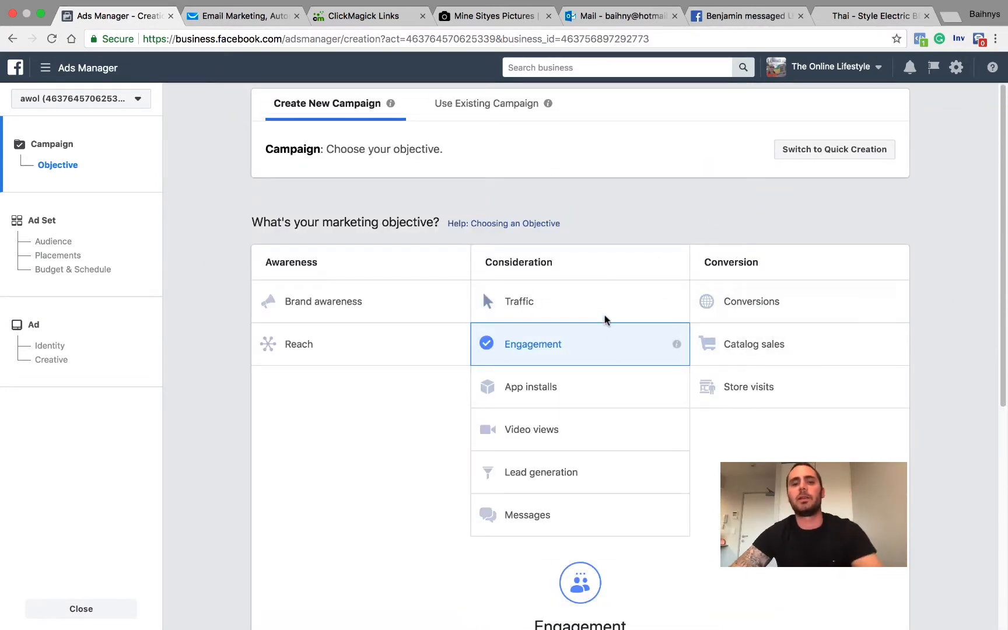
pyautogui.scroll(-4, 606, 321)
pyautogui.scroll(-3, 607, 408)
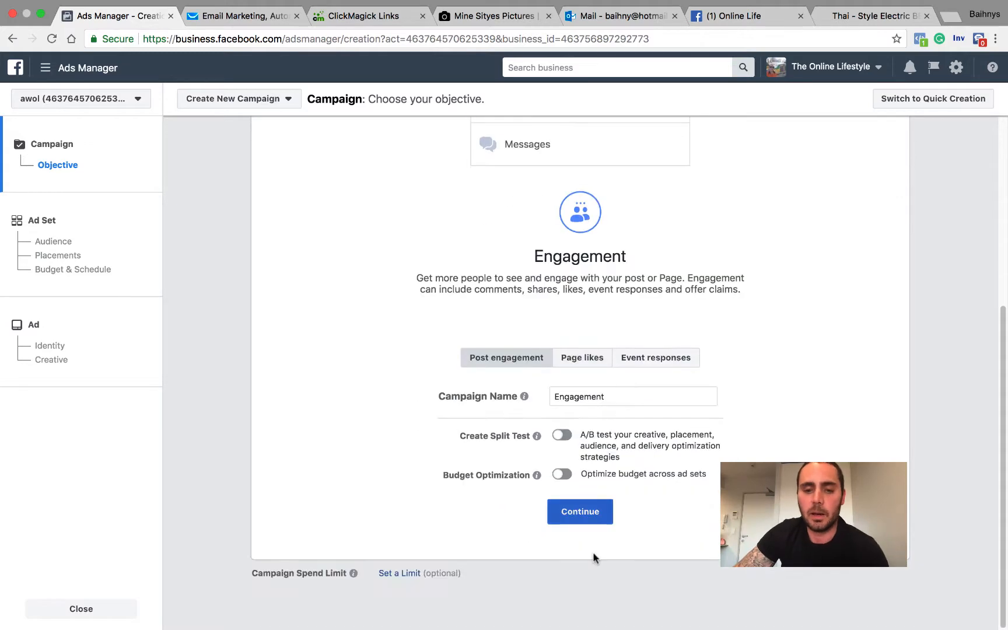
pyautogui.click(578, 516)
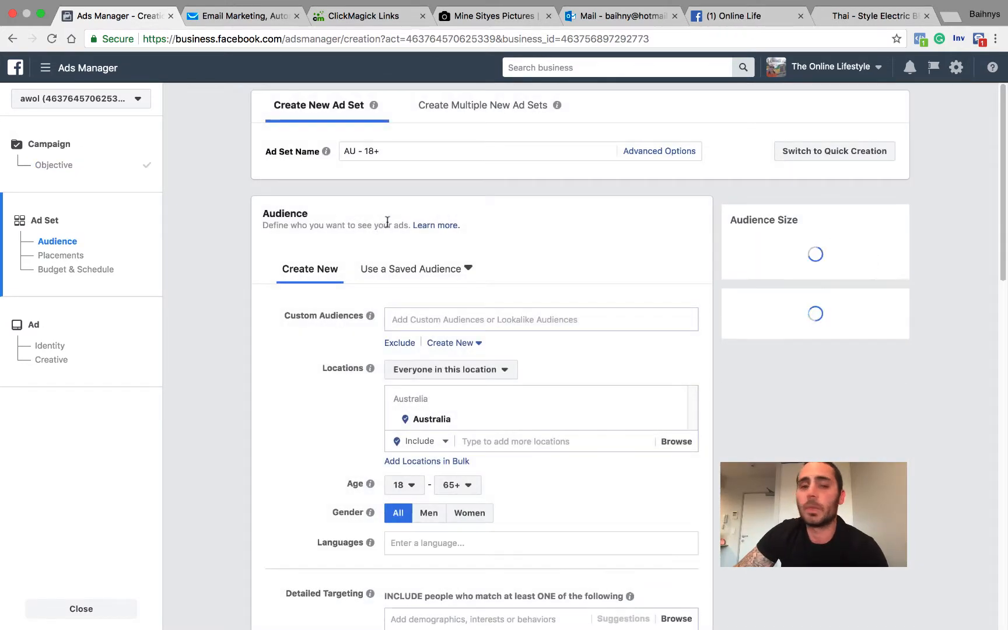
# Rename the ad set as "engage - lookalike".
pyautogui.moveTo(392, 153); pyautogui.dragTo(339, 155)
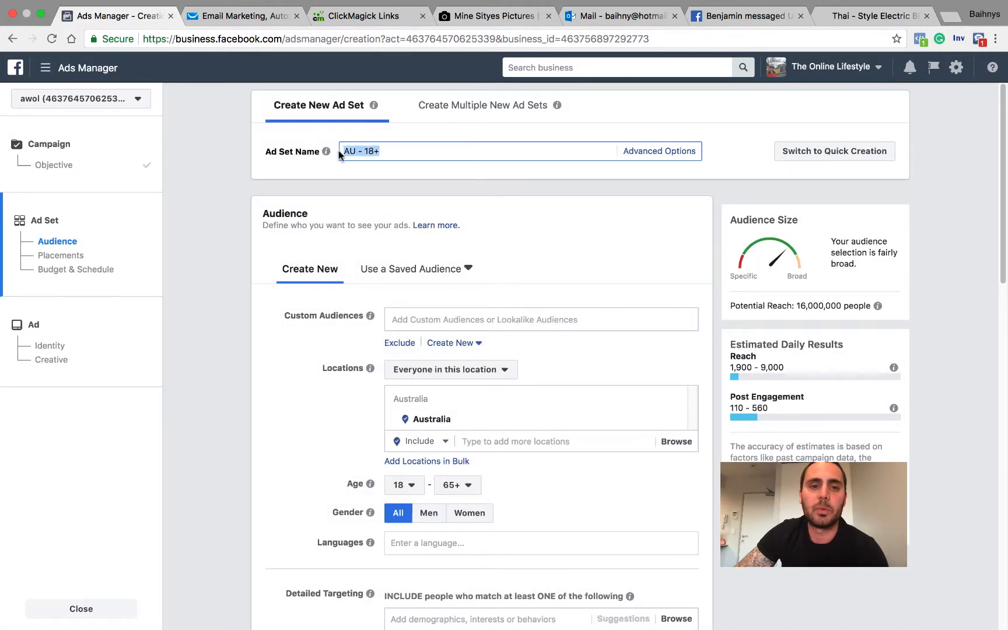
pyautogui.write('engage -')
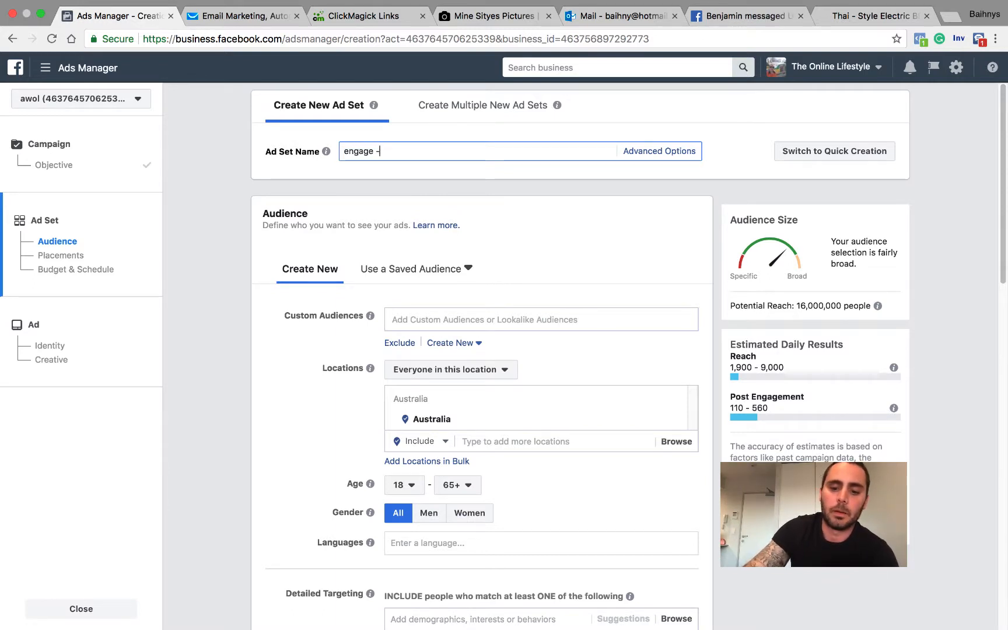
pyautogui.write(' look')
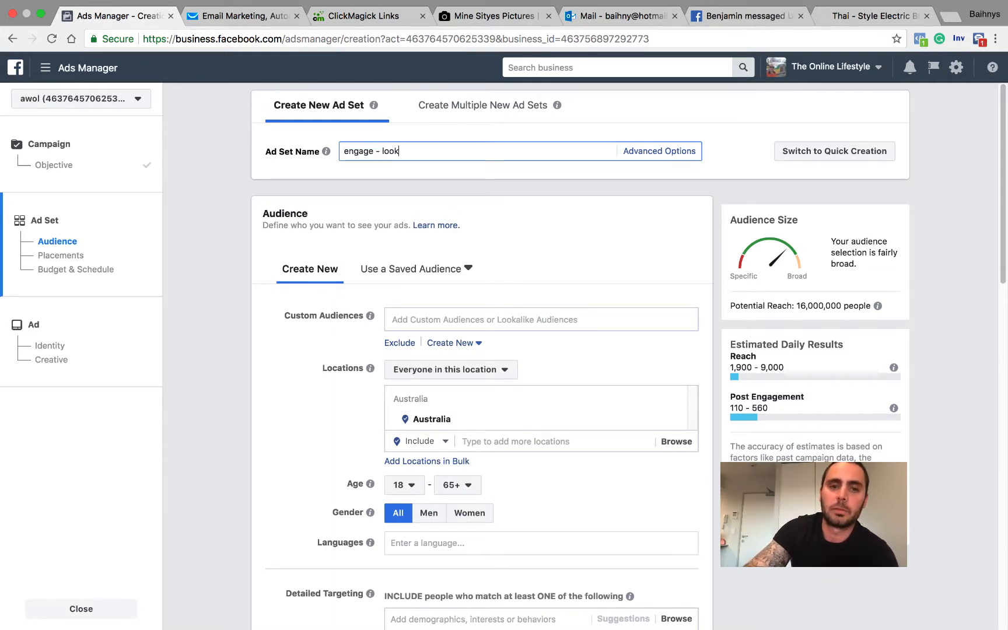
pyautogui.write('alike')
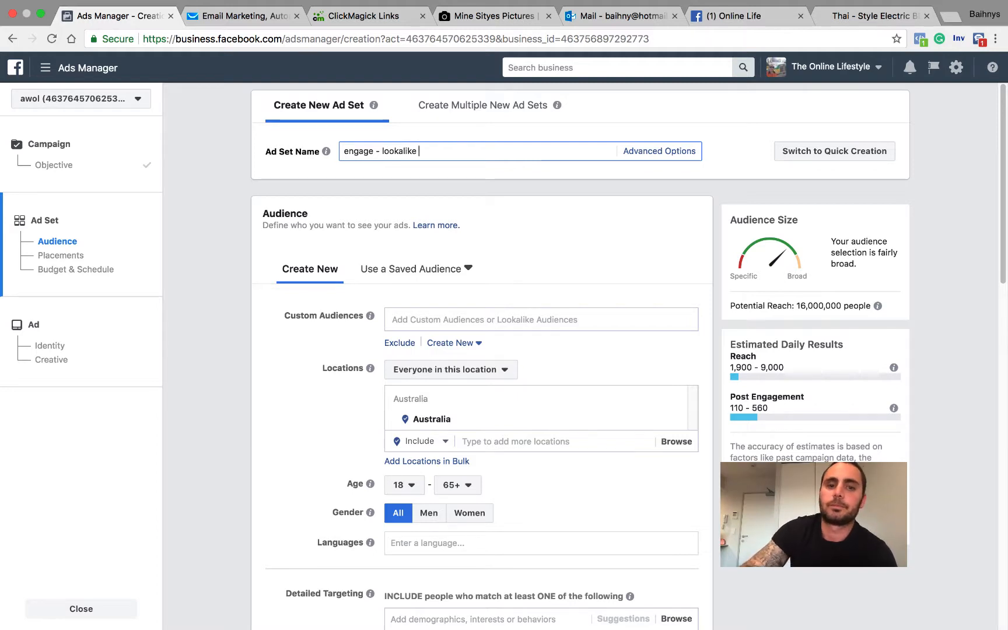
# Target the lookalike audience "Lookalike (AU, 1%) - CA electric grills 180 days" in the ad set.
pyautogui.click(407, 318)
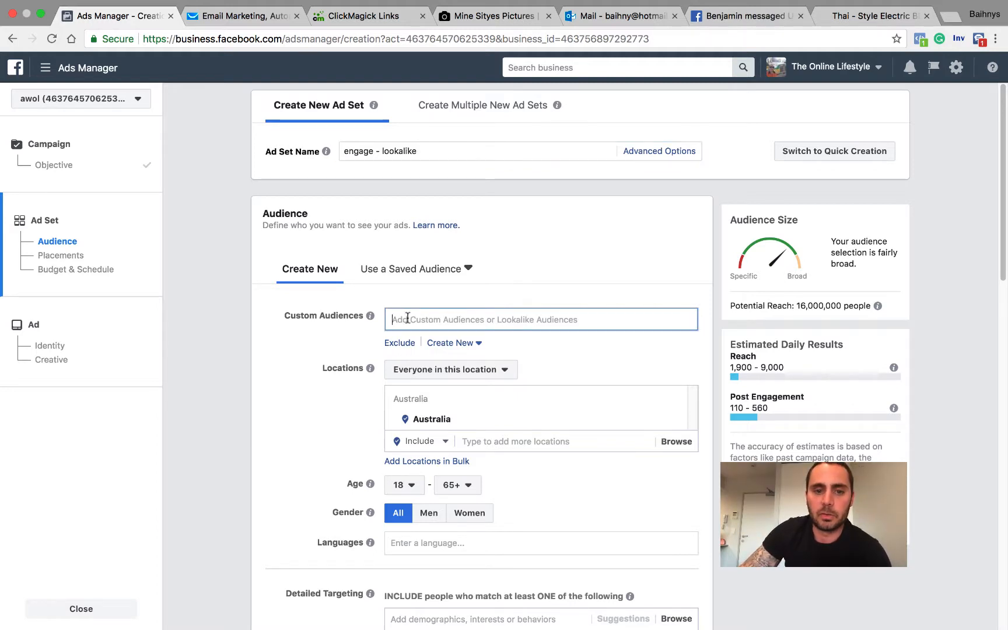
pyautogui.click(460, 349)
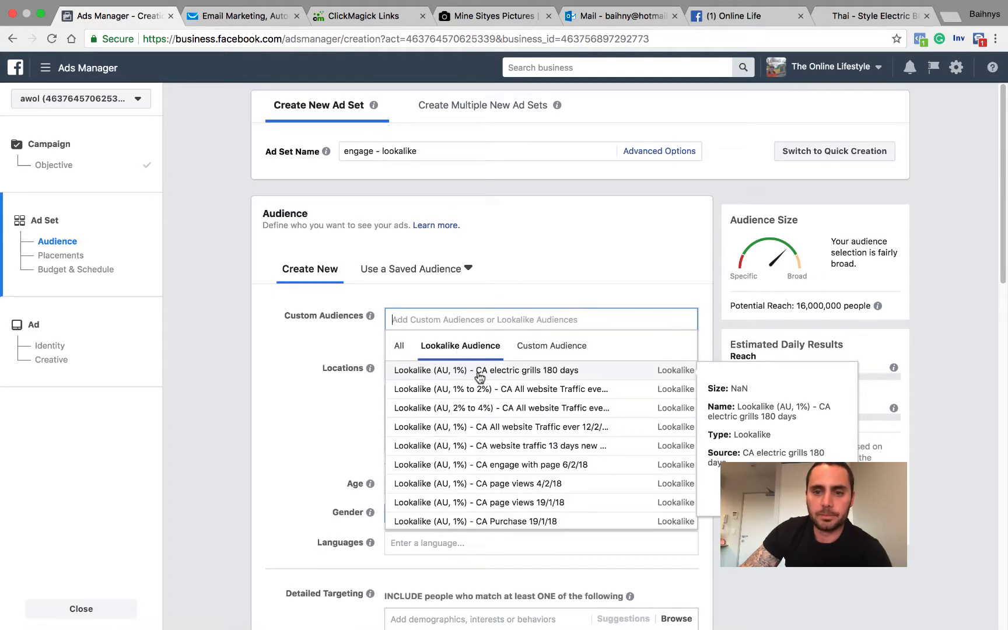
pyautogui.click(480, 373)
pyautogui.click(309, 369)
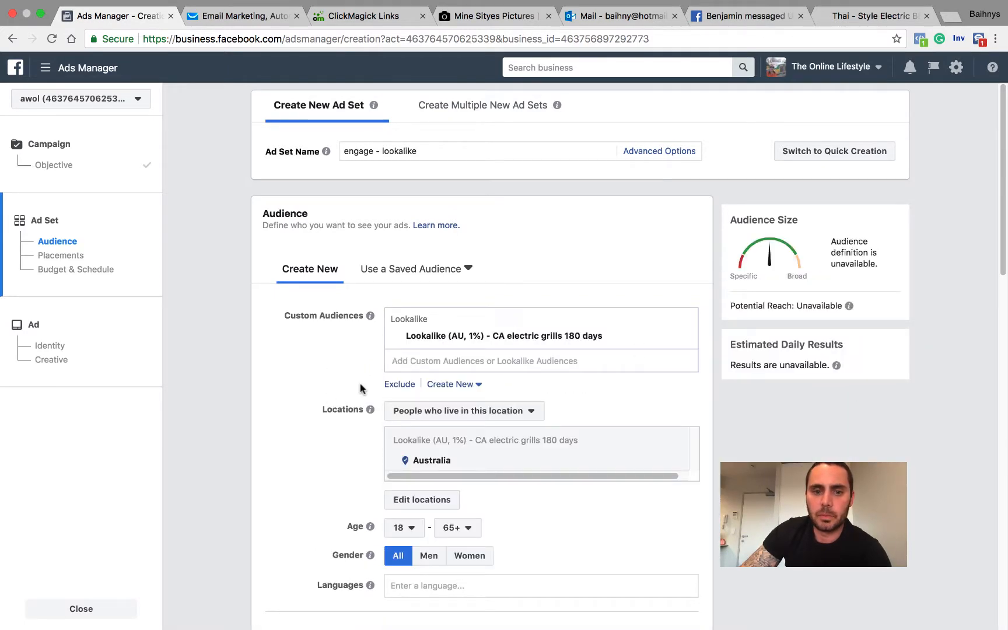
# Set the maximum age of the ad set's audience to 55.
pyautogui.scroll(-5, 374, 402)
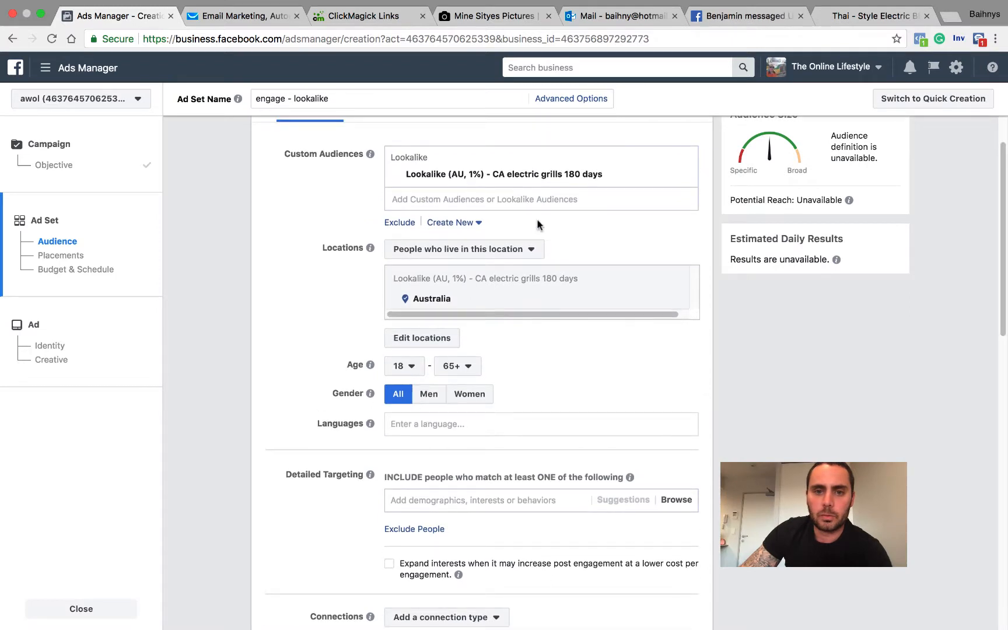
pyautogui.scroll(3, 400, 257)
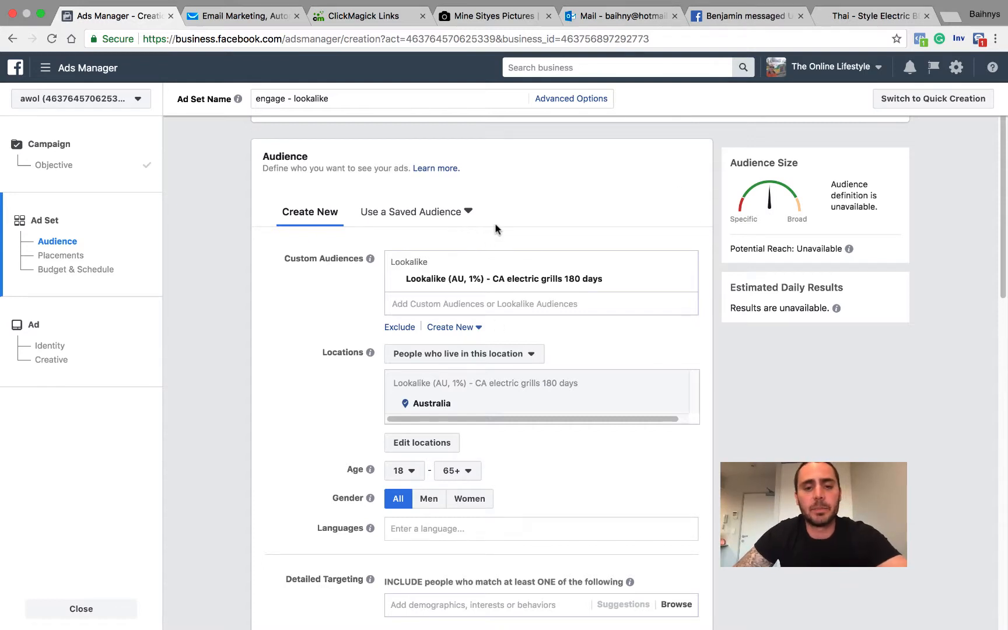
pyautogui.scroll(-2, 581, 266)
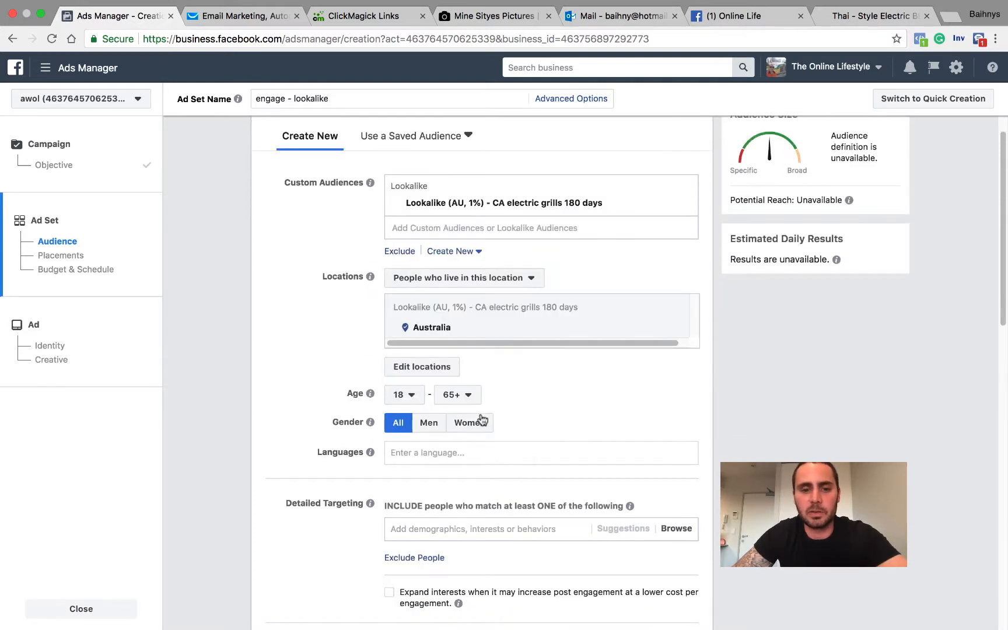
pyautogui.click(468, 395)
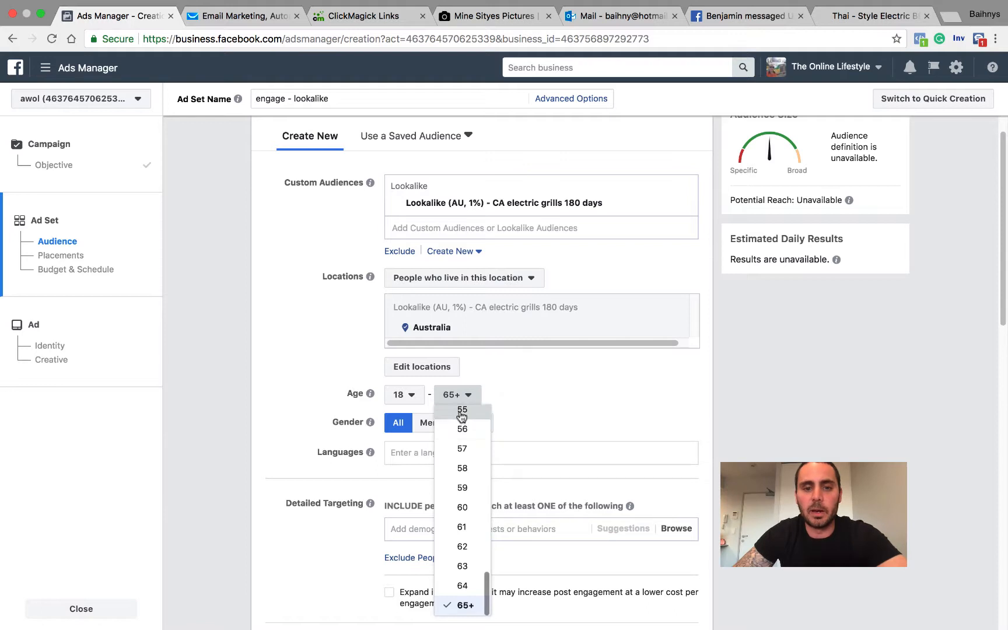
pyautogui.click(464, 413)
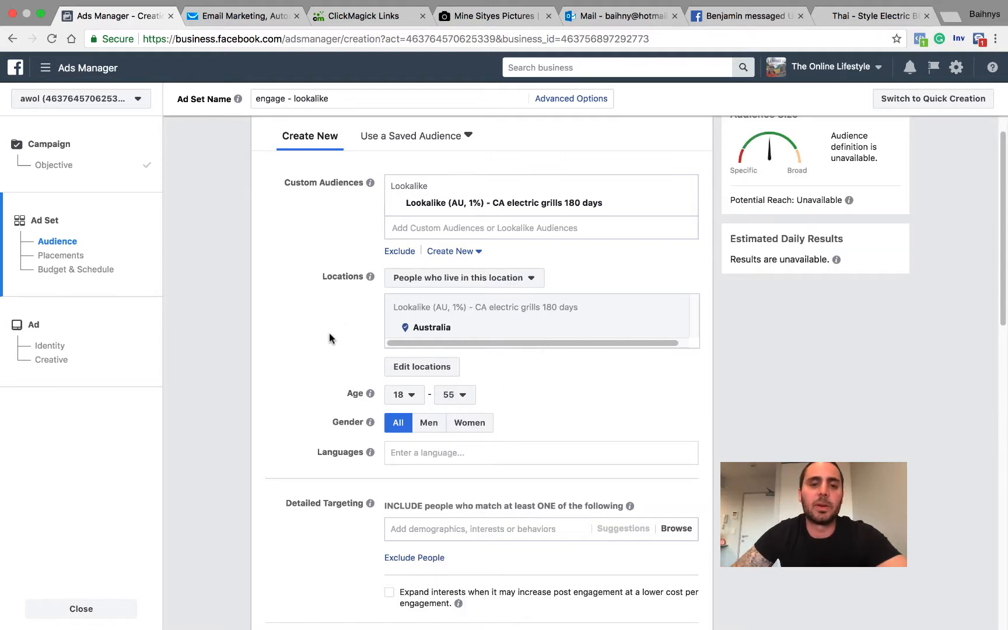
# Restrict the audience's language to English (All).
pyautogui.scroll(-3, 460, 344)
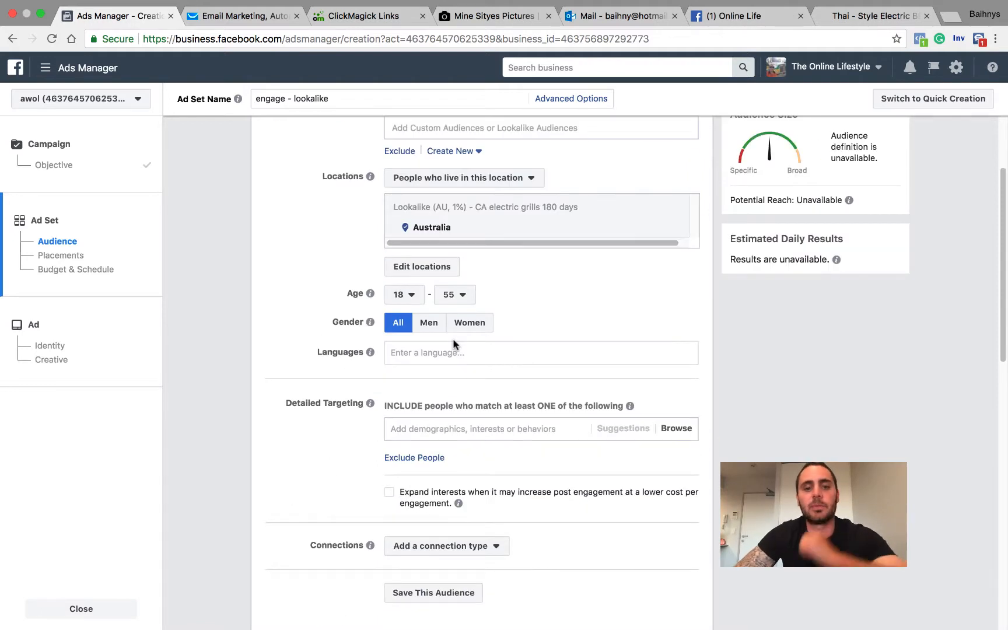
pyautogui.scroll(6, 473, 373)
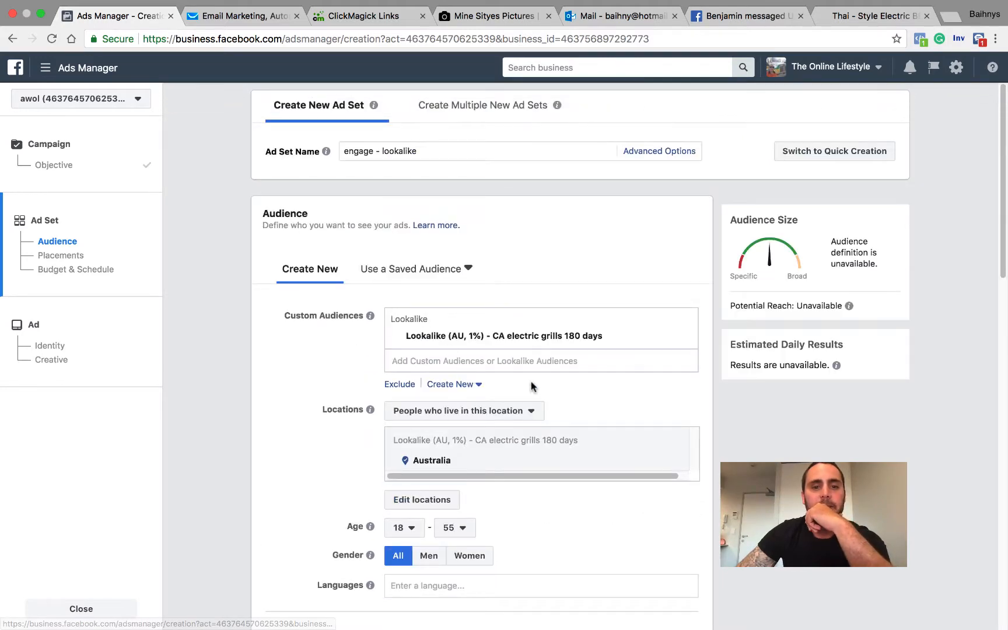
pyautogui.scroll(-8, 473, 353)
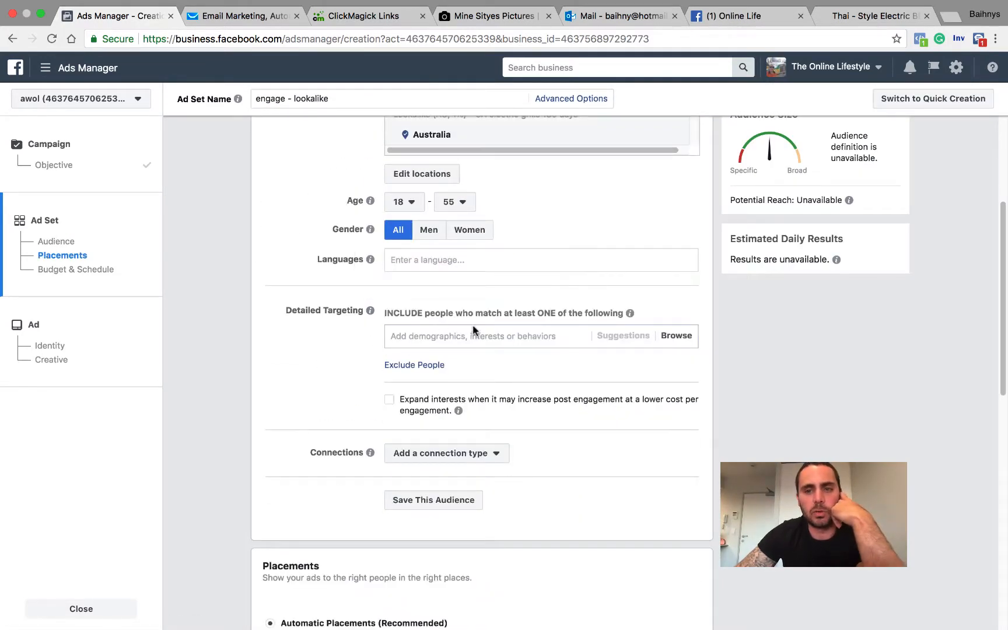
pyautogui.click(435, 263)
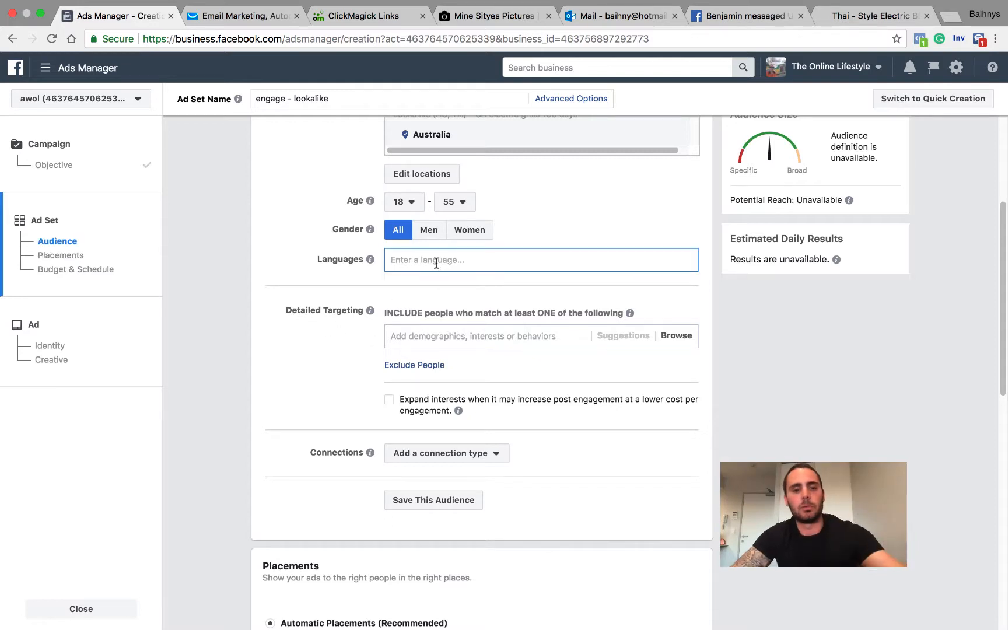
pyautogui.write('e')
pyautogui.click(429, 281)
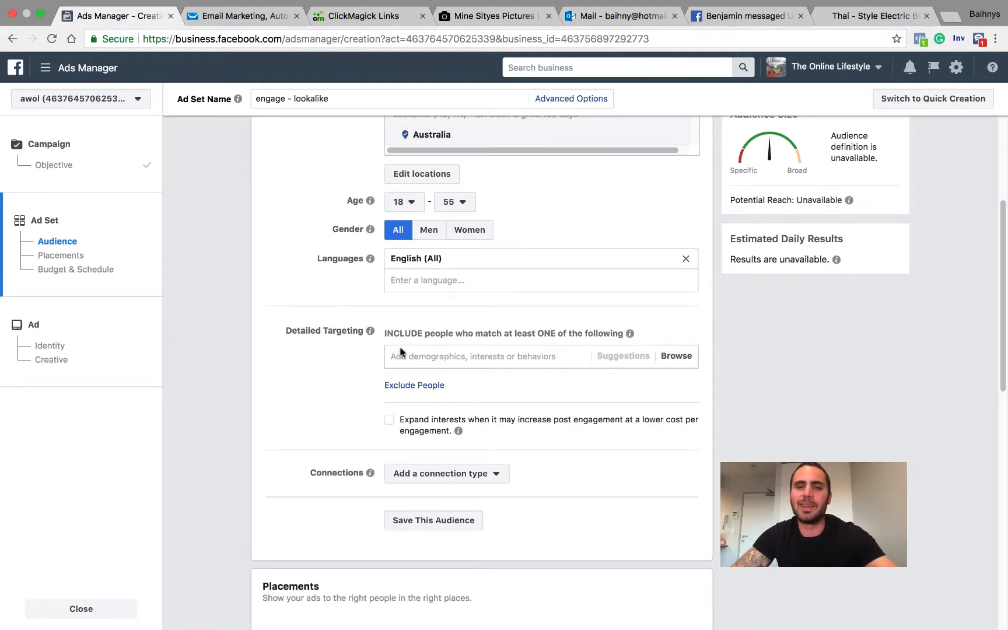
# Switch the ad set from automatic placements to Edit Placements.
pyautogui.scroll(5, 400, 351)
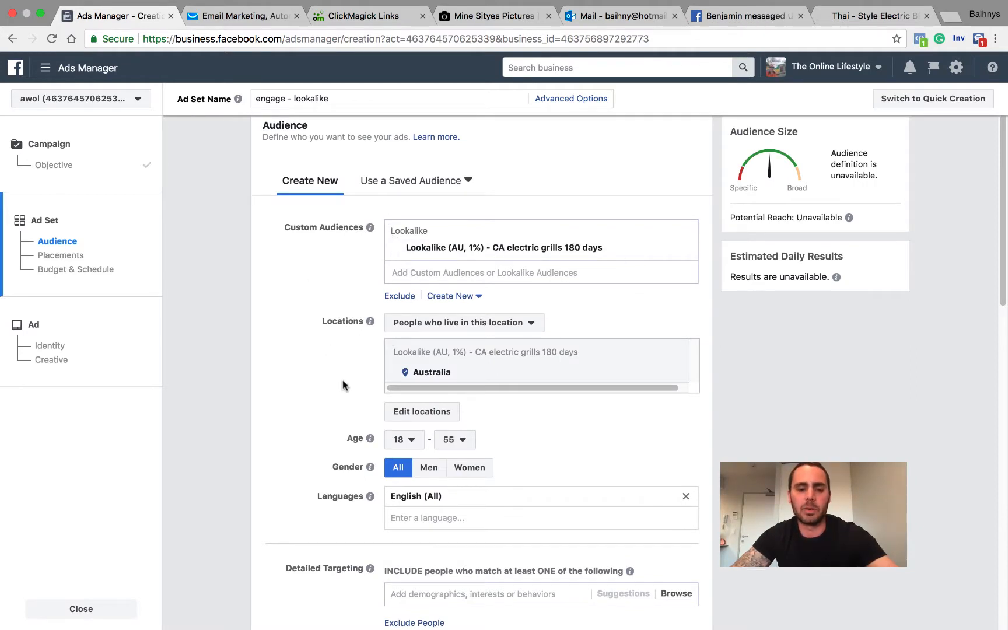
pyautogui.scroll(-10, 342, 382)
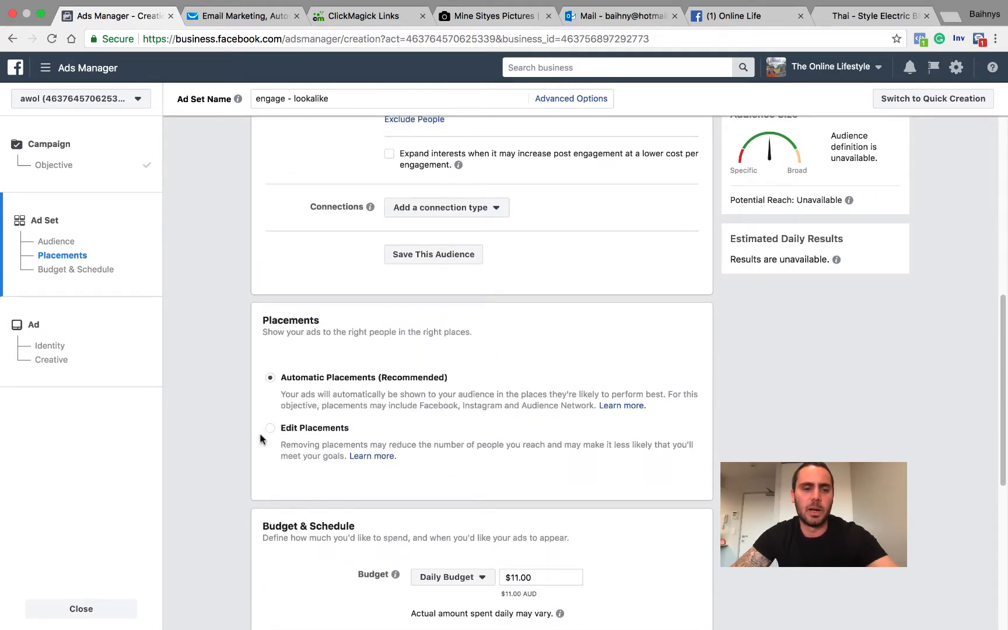
pyautogui.click(268, 428)
pyautogui.scroll(-2, 329, 430)
pyautogui.scroll(-15, 339, 470)
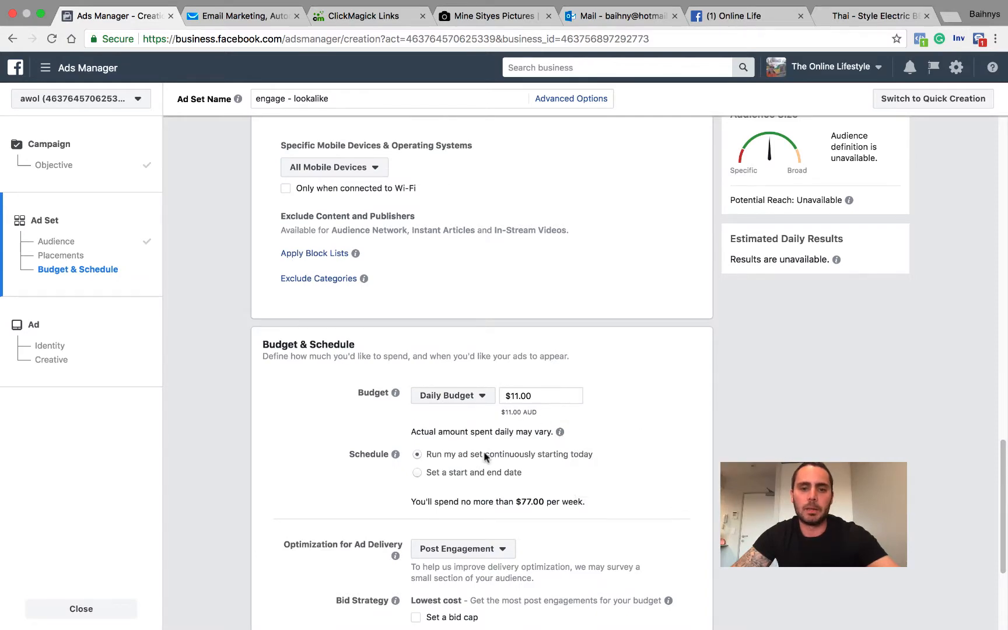
# Accept the budget and schedule settings, continue to the ad, and review its identity, creative and conversion tracking options.
pyautogui.scroll(-4, 484, 455)
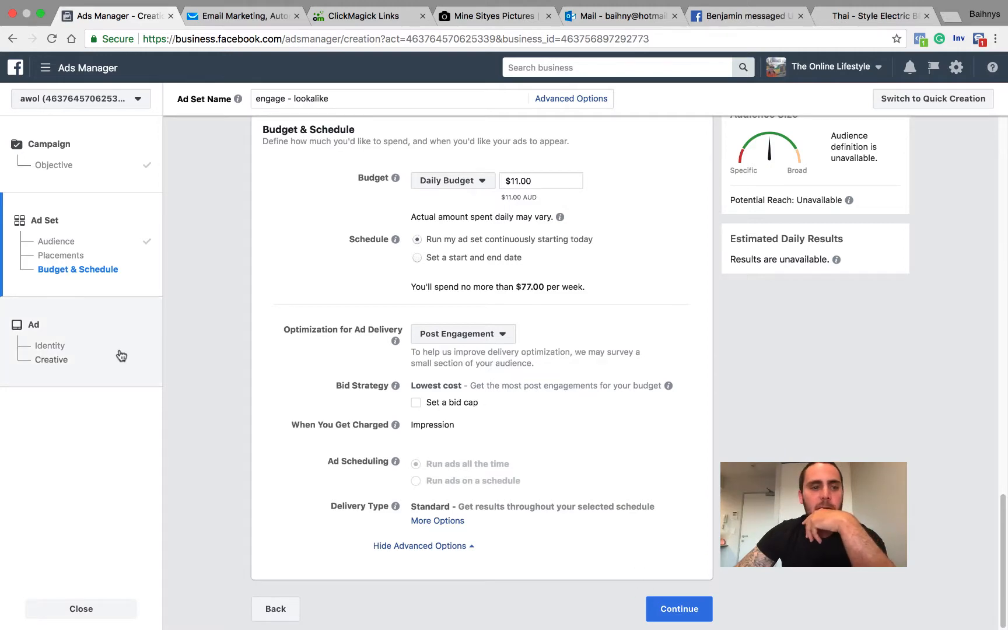
pyautogui.click(655, 608)
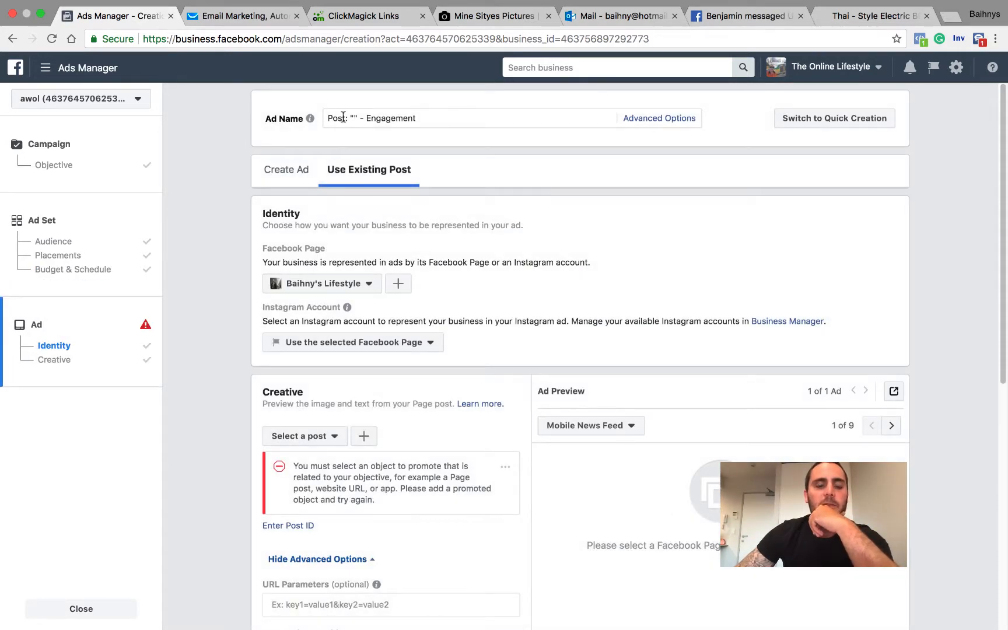
pyautogui.scroll(-1, 356, 192)
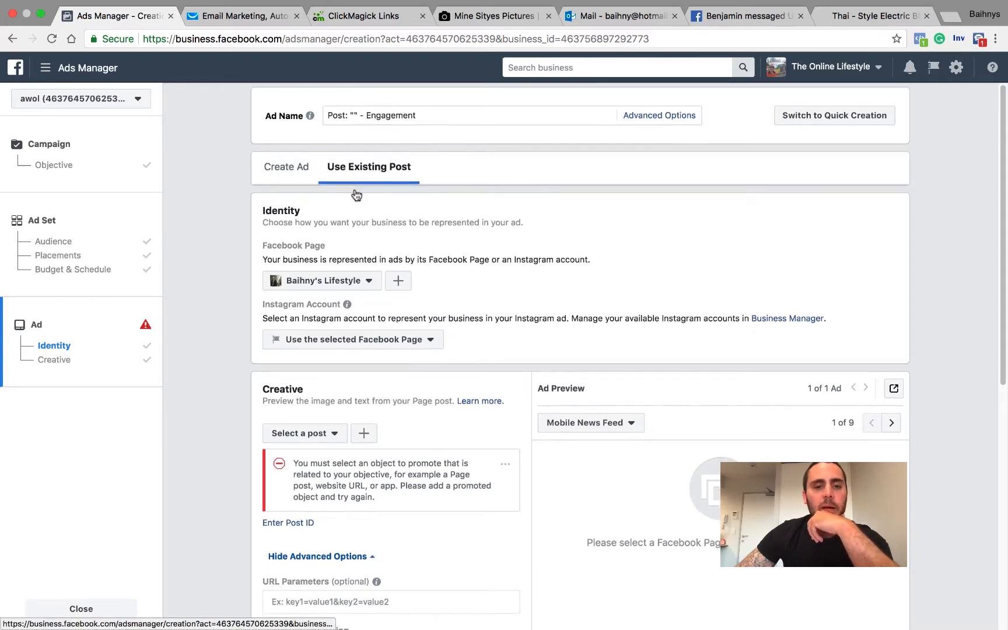
pyautogui.scroll(-5, 355, 194)
pyautogui.scroll(-4, 455, 309)
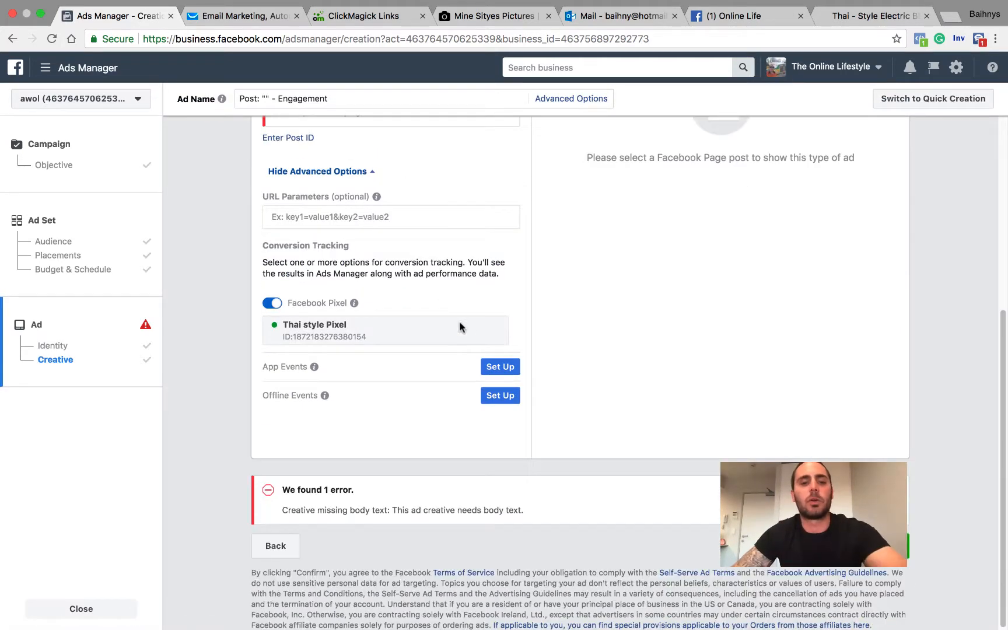
pyautogui.scroll(6, 517, 342)
pyautogui.scroll(2, 417, 232)
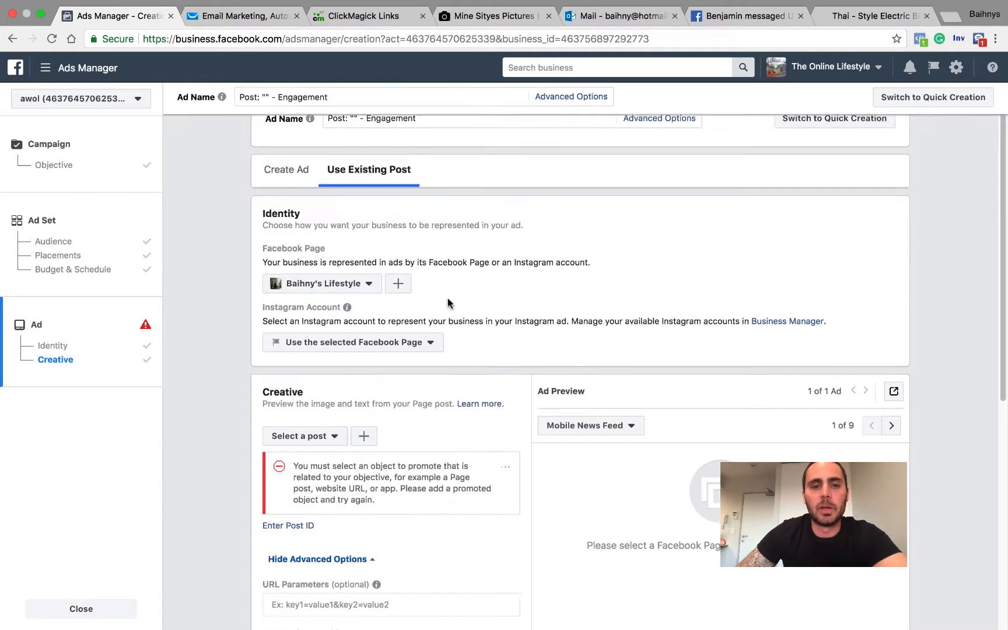